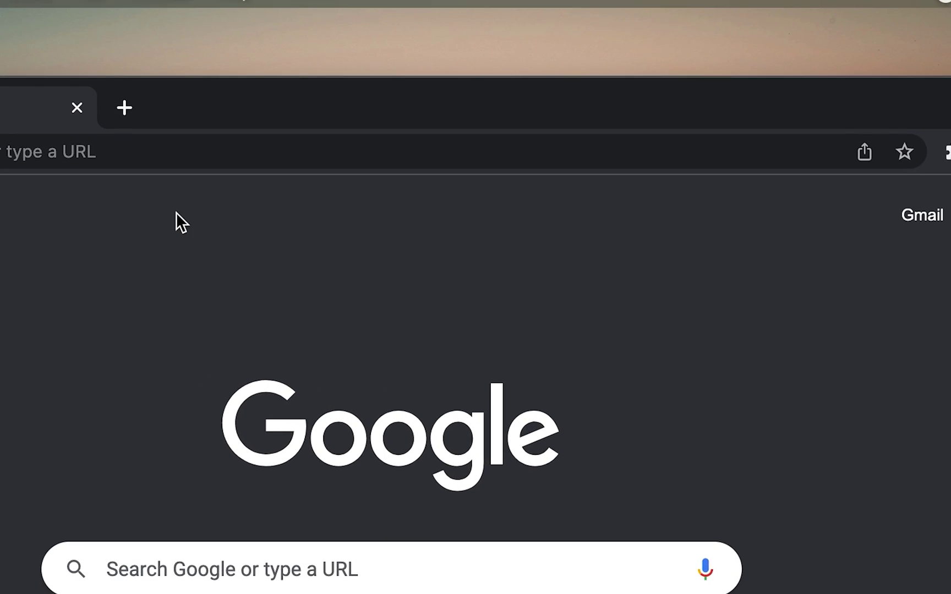
Step: Open several new tabs, split four into a new window and group them, then close down to one
{"action": "key", "text": "super+t"}
{"action": "key", "text": "super+t"}
{"action": "key", "text": "super+t"}
{"action": "key", "text": "super+t"}
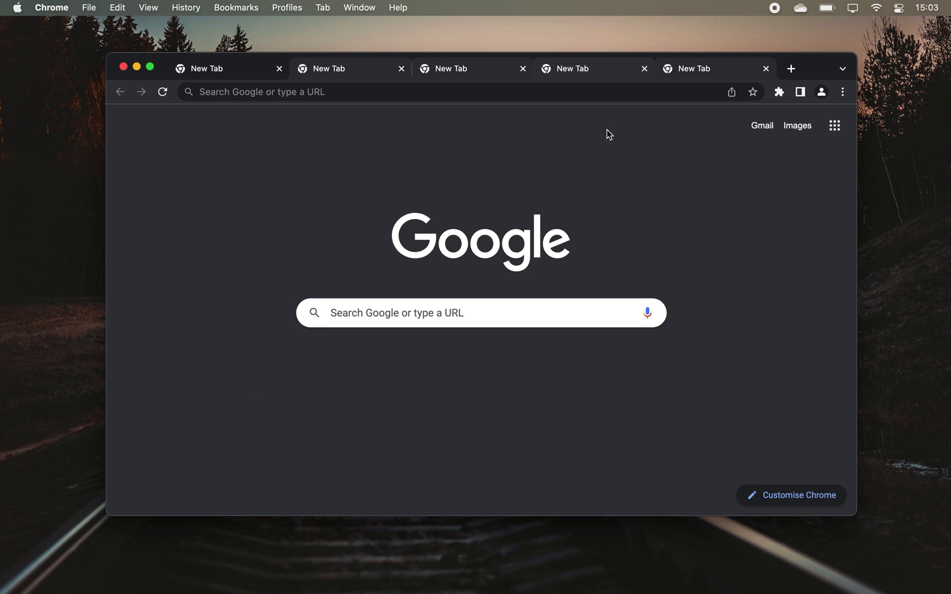
{"action": "left_click_drag", "start_coordinate": [600, 68], "coordinate": [587, 206]}
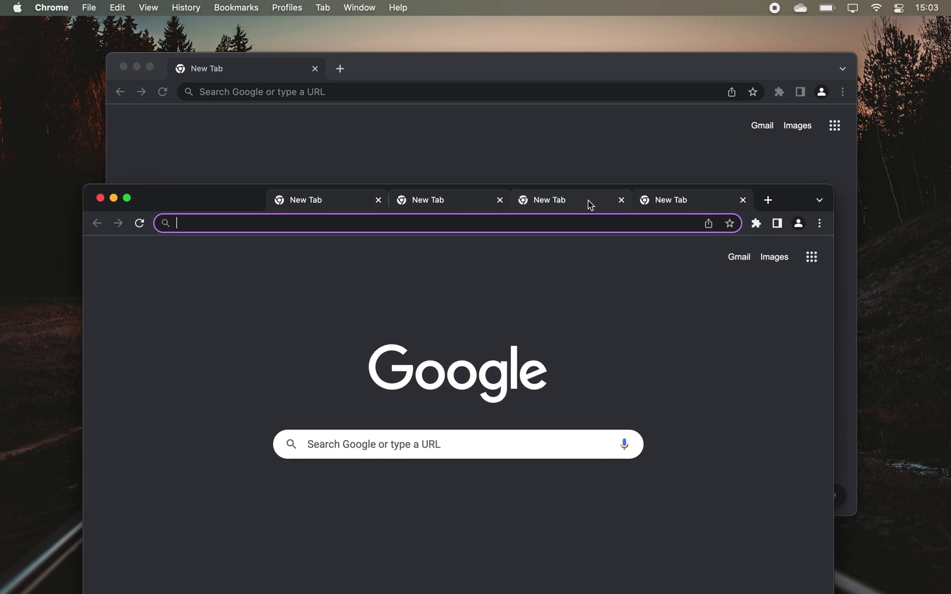
{"action": "right_click", "coordinate": [528, 206]}
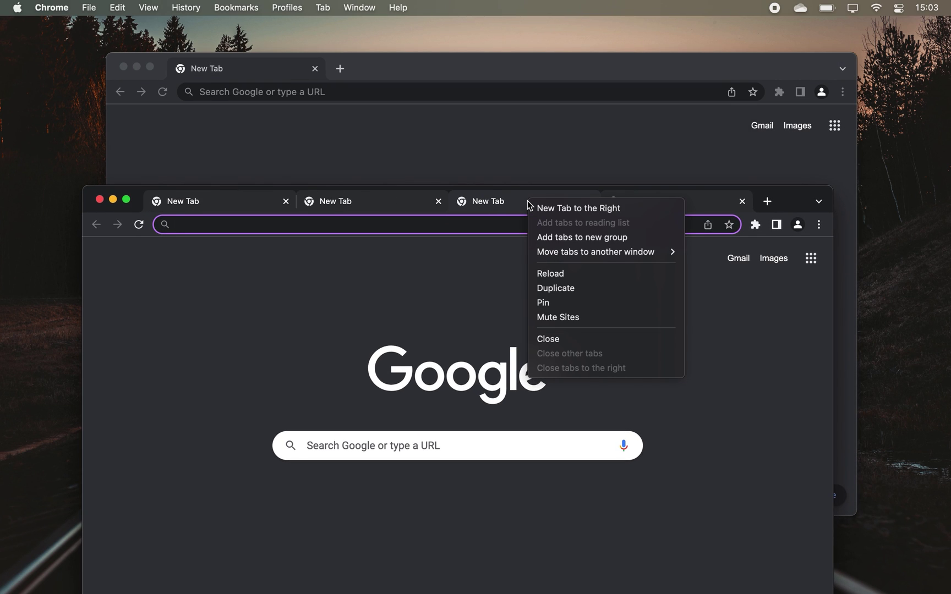
{"action": "left_click", "coordinate": [567, 243]}
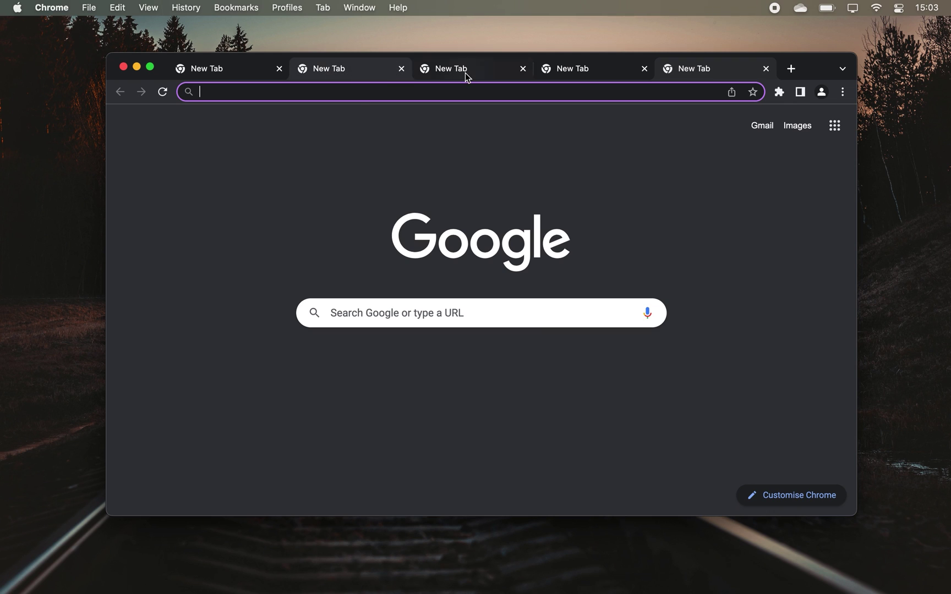
{"action": "key", "text": "super+w"}
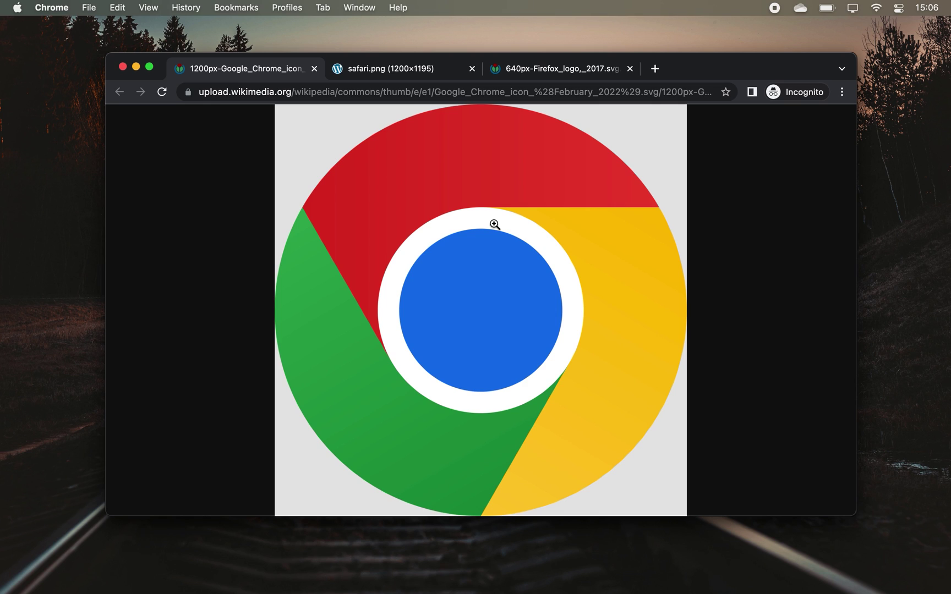
Step: Switch to the safari.png tab, then to the Firefox logo tab
{"action": "left_click", "coordinate": [410, 68]}
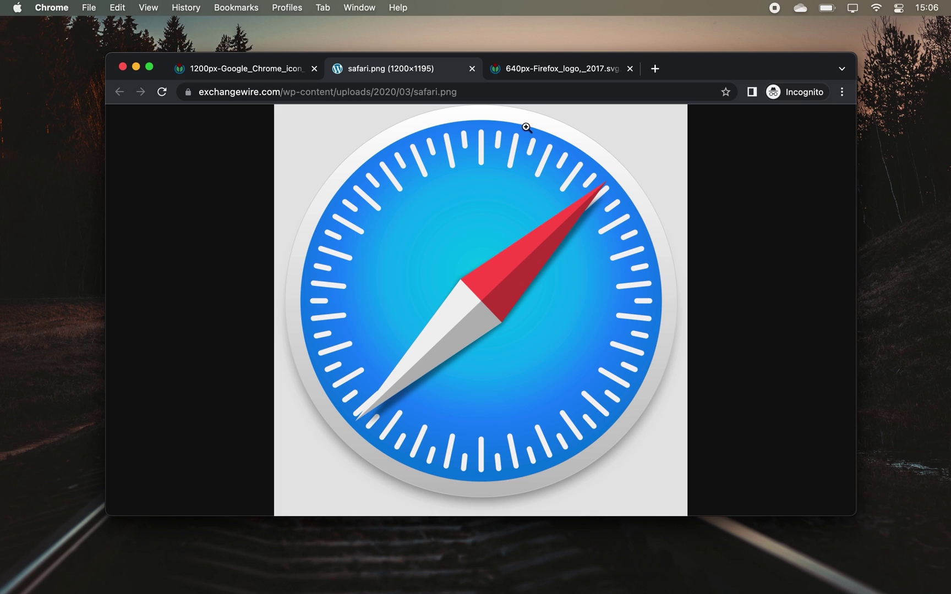
{"action": "left_click", "coordinate": [558, 76]}
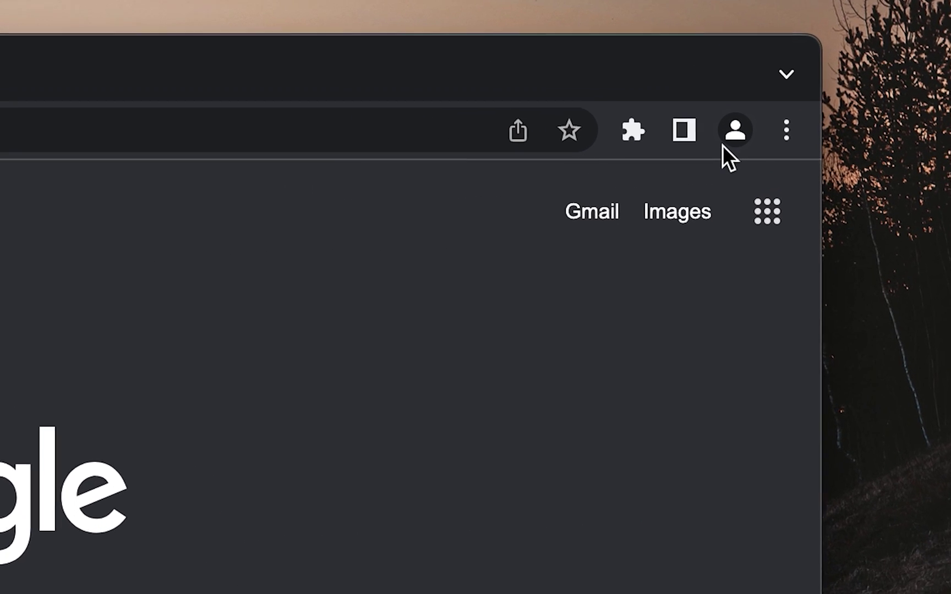
Step: Add an account-free Chrome profile named 'new user profile' with the Dark teal theme
{"action": "left_click", "coordinate": [732, 132]}
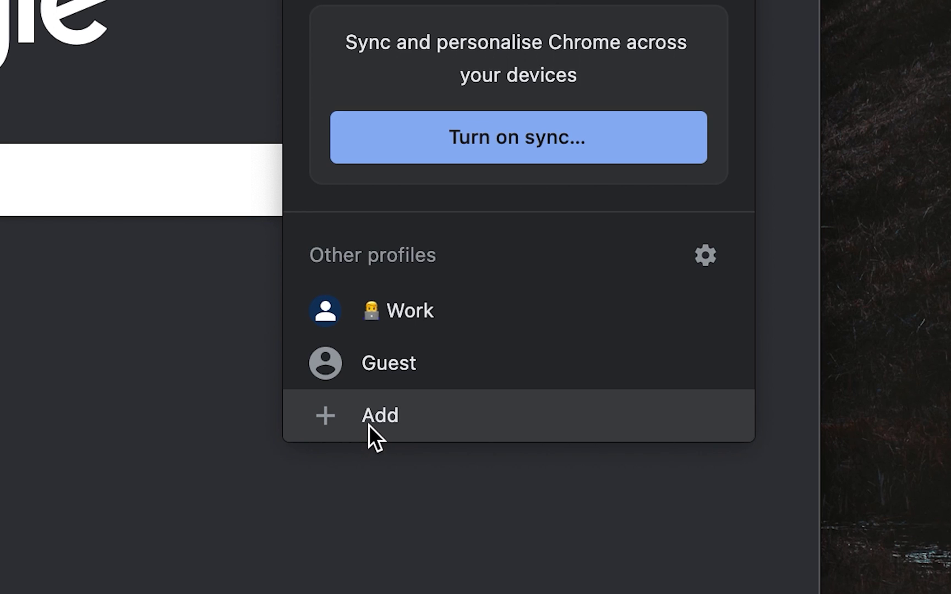
{"action": "left_click", "coordinate": [369, 421]}
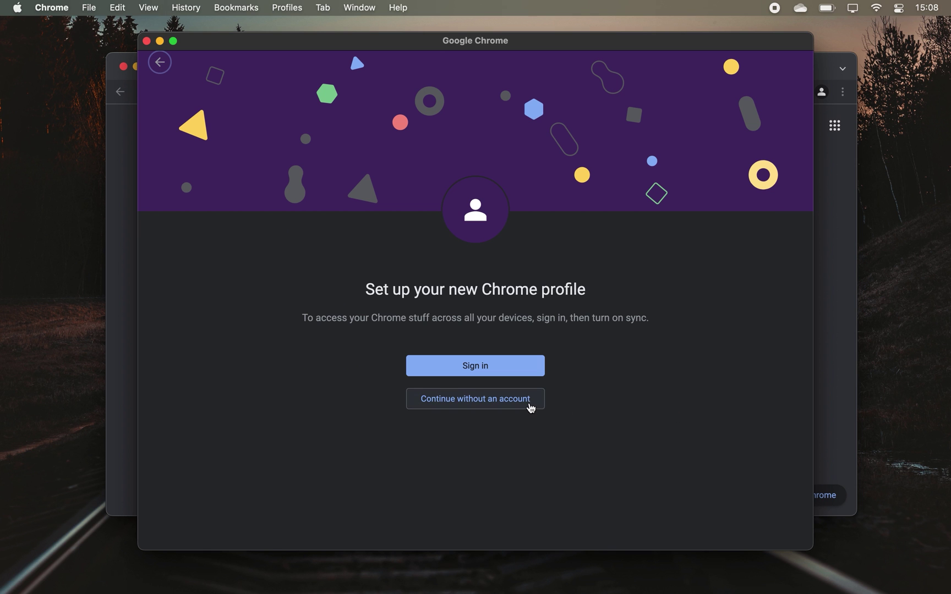
{"action": "left_click", "coordinate": [530, 407]}
{"action": "type", "text": "new user profile"}
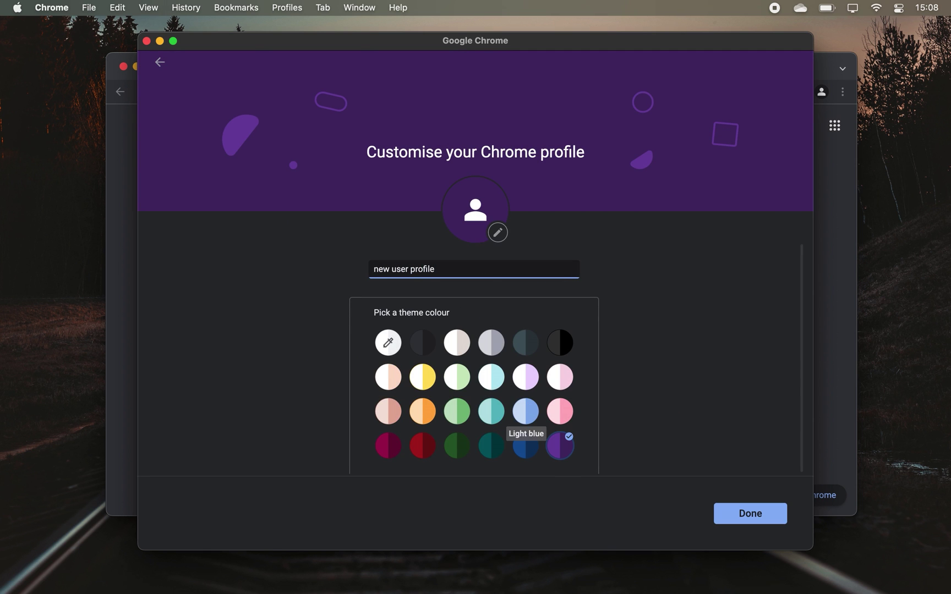
{"action": "left_click", "coordinate": [486, 457]}
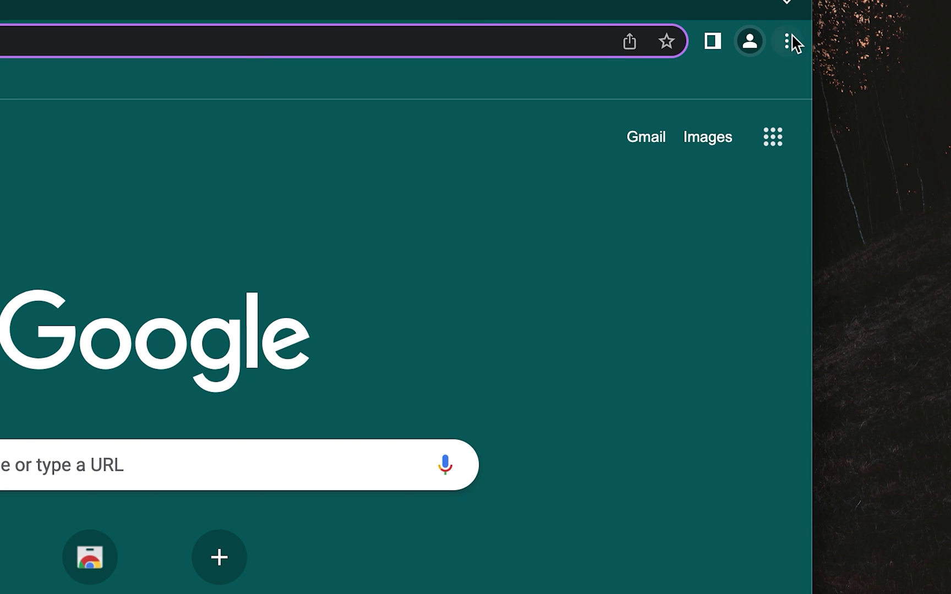
{"action": "left_click", "coordinate": [788, 39]}
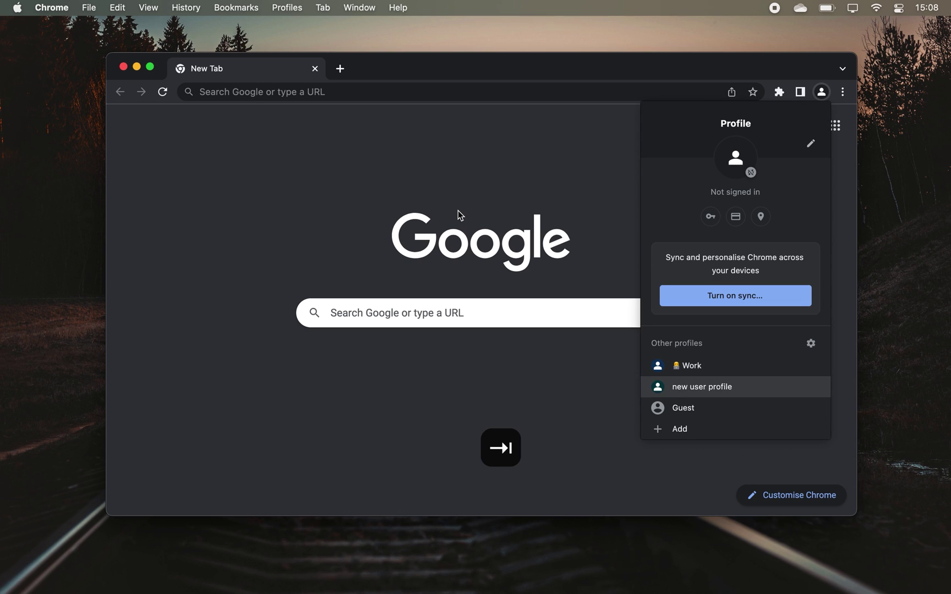
{"action": "key", "text": "Tab"}
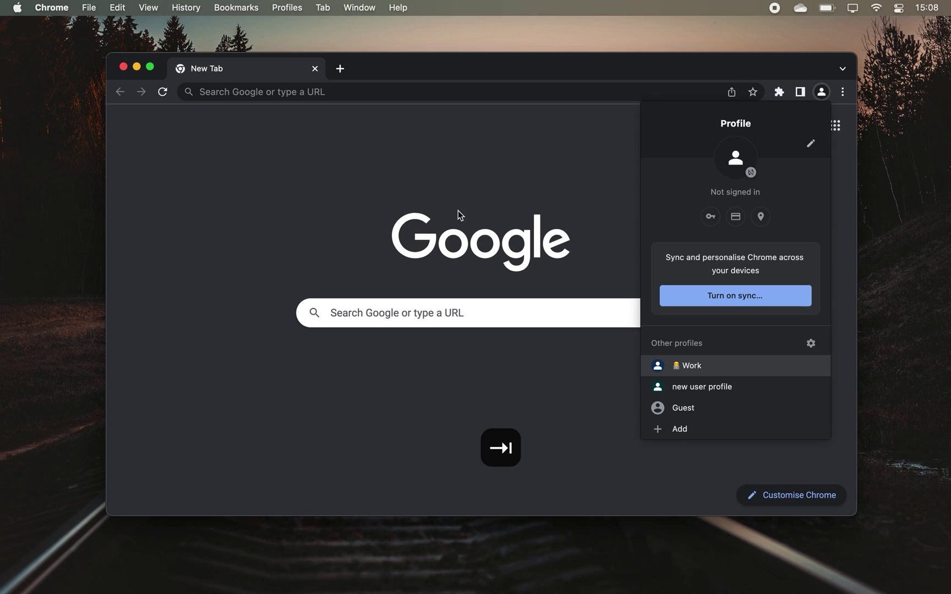
{"action": "key", "text": "Tab"}
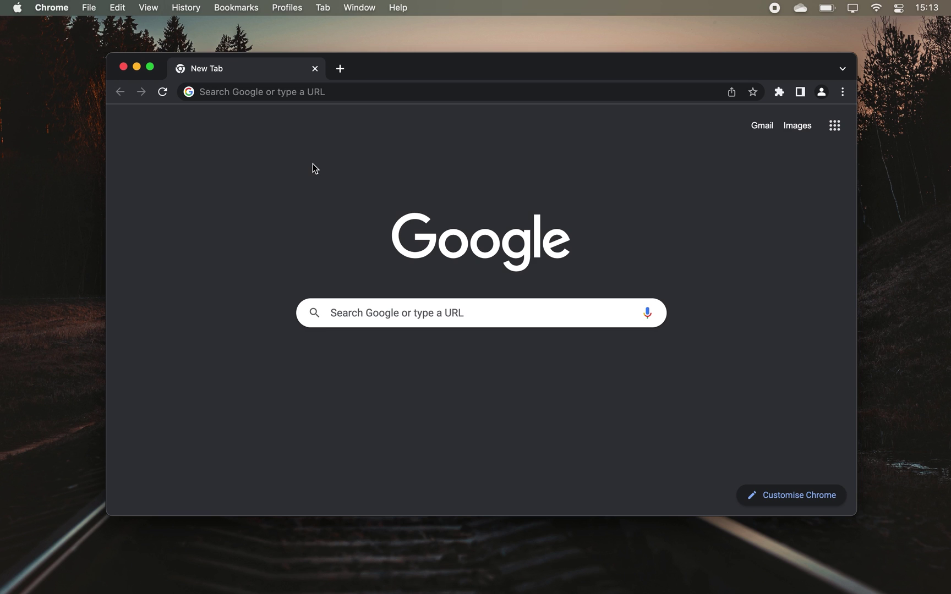
Step: In a new tab, search 'never gonna give you up' from the address bar
{"action": "key", "text": "super+t"}
{"action": "left_click", "coordinate": [313, 164]}
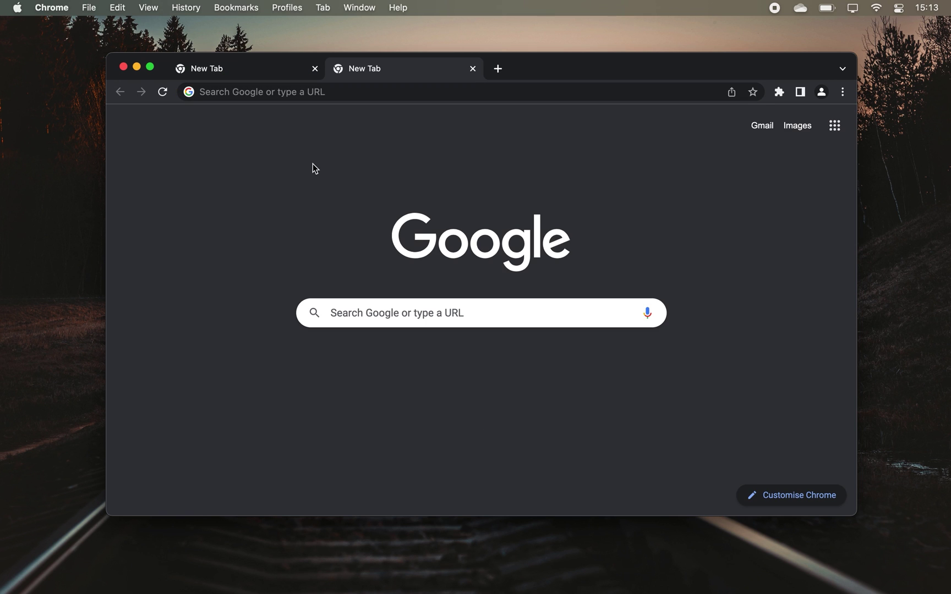
{"action": "key", "text": "super+l"}
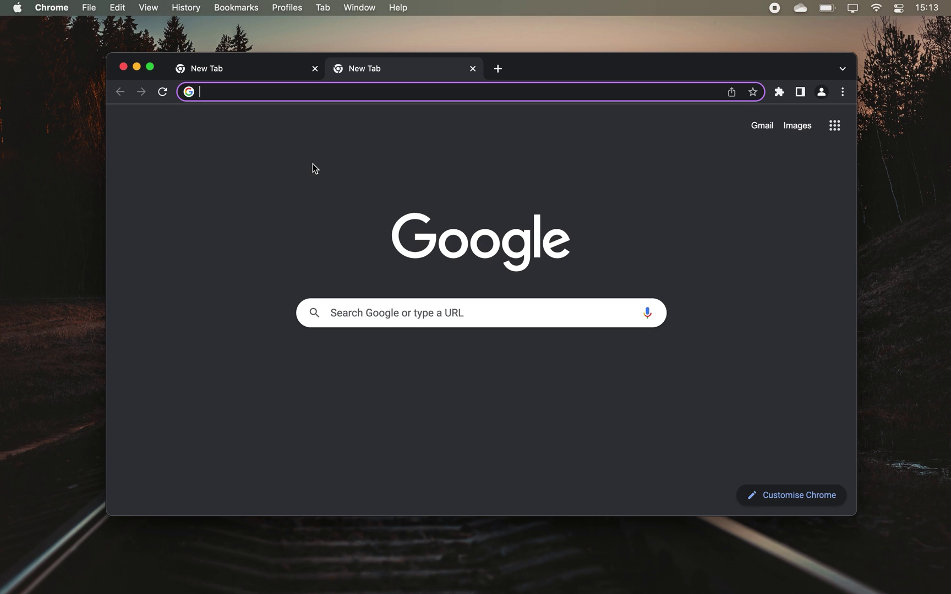
{"action": "type", "text": "never"}
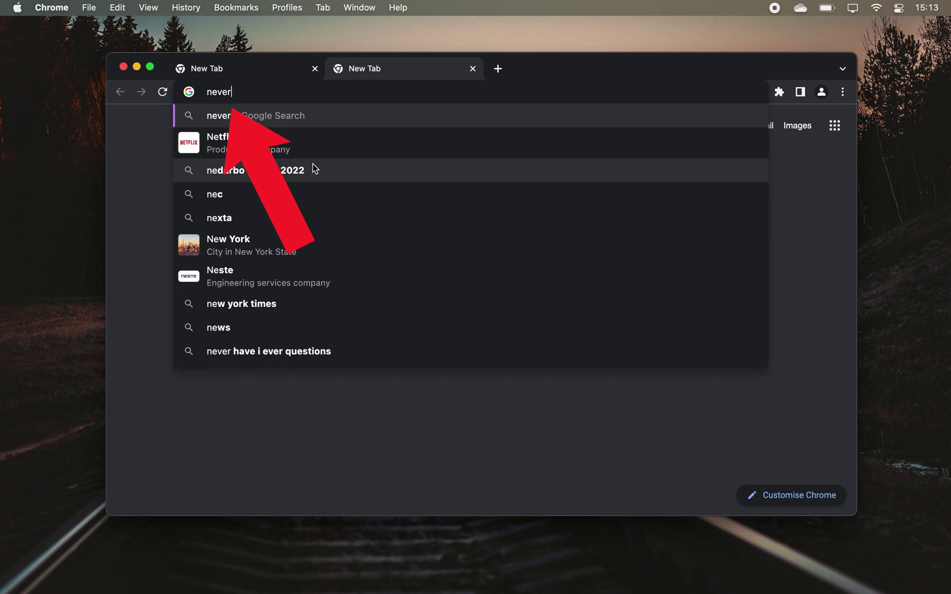
{"action": "type", "text": " gonna give you up"}
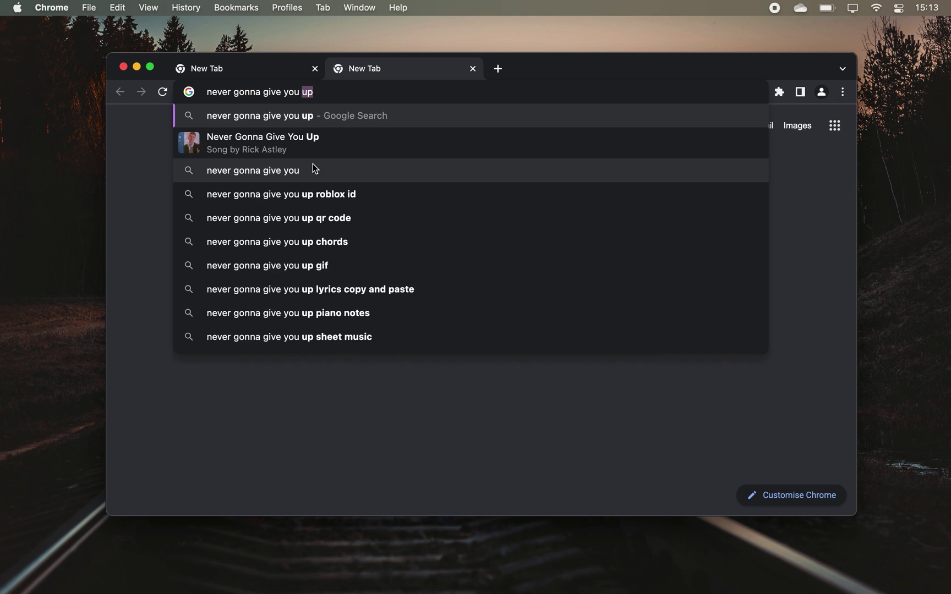
{"action": "key", "text": "Return"}
Step: Close the results and extra tabs down to two, then open a Guest window
{"action": "key", "text": "super+w"}
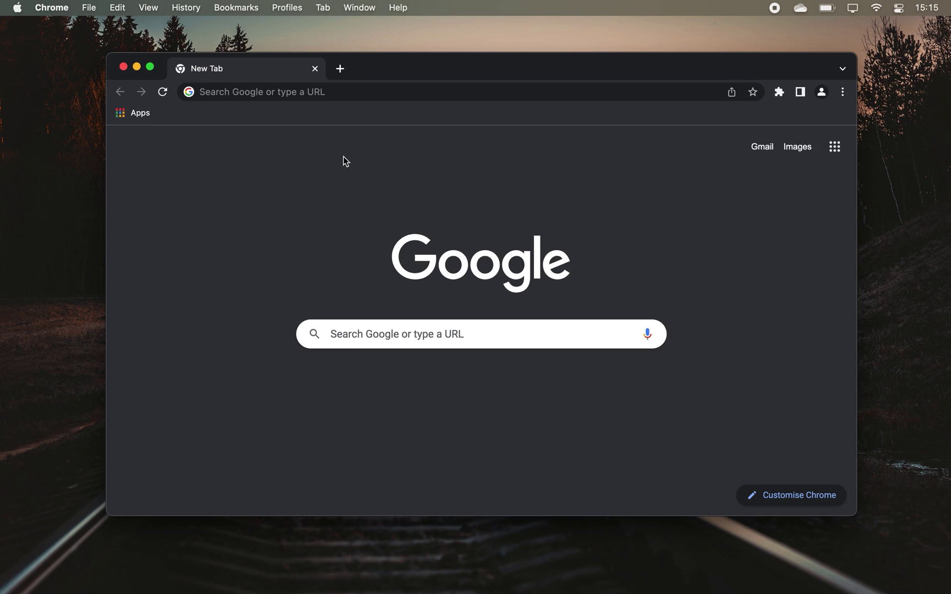
{"action": "key", "text": "super+t"}
{"action": "key", "text": "super+t"}
{"action": "key", "text": "super+t"}
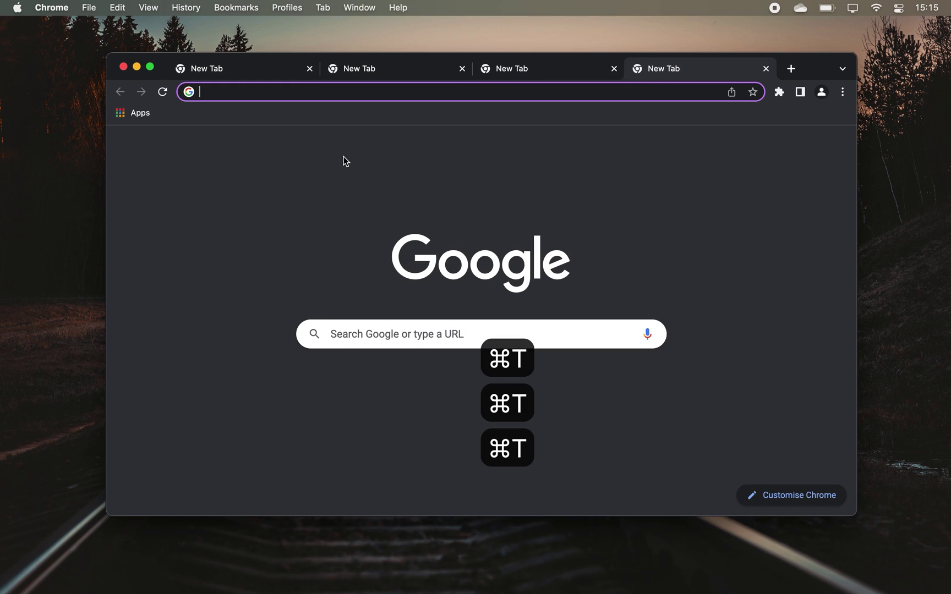
{"action": "key", "text": "ctrl+shift+Tab"}
{"action": "key", "text": "ctrl+shift+Tab"}
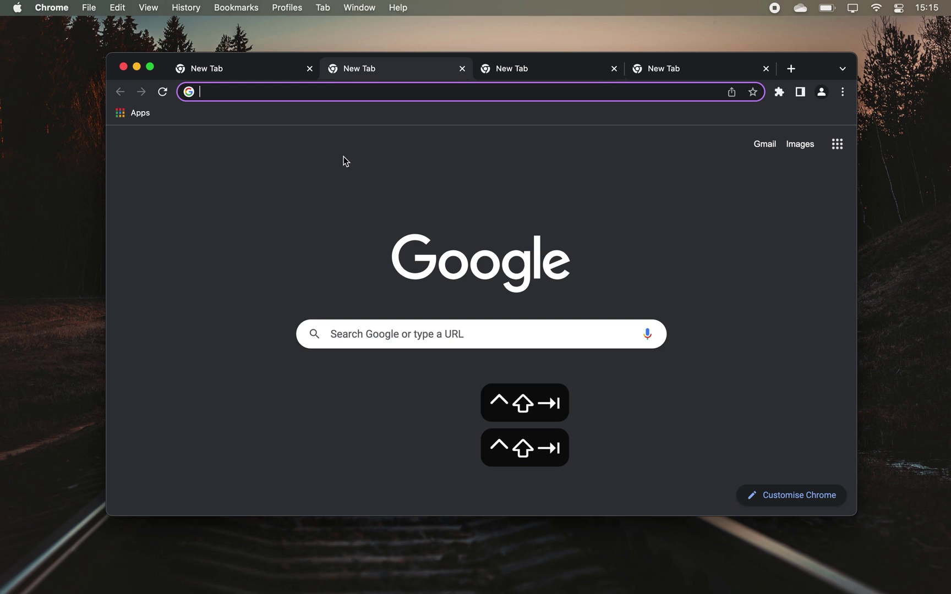
{"action": "key", "text": "super+w"}
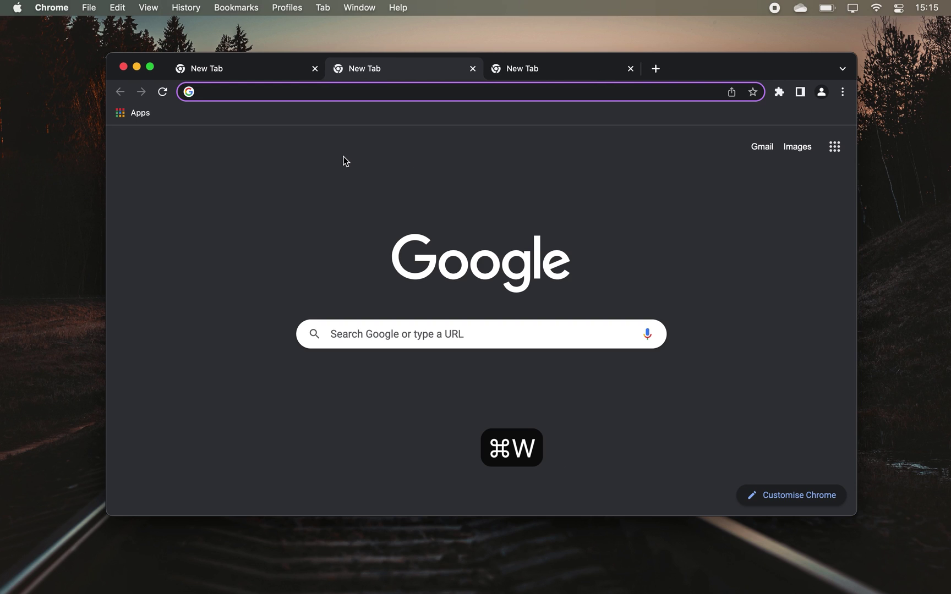
{"action": "key", "text": "super+w"}
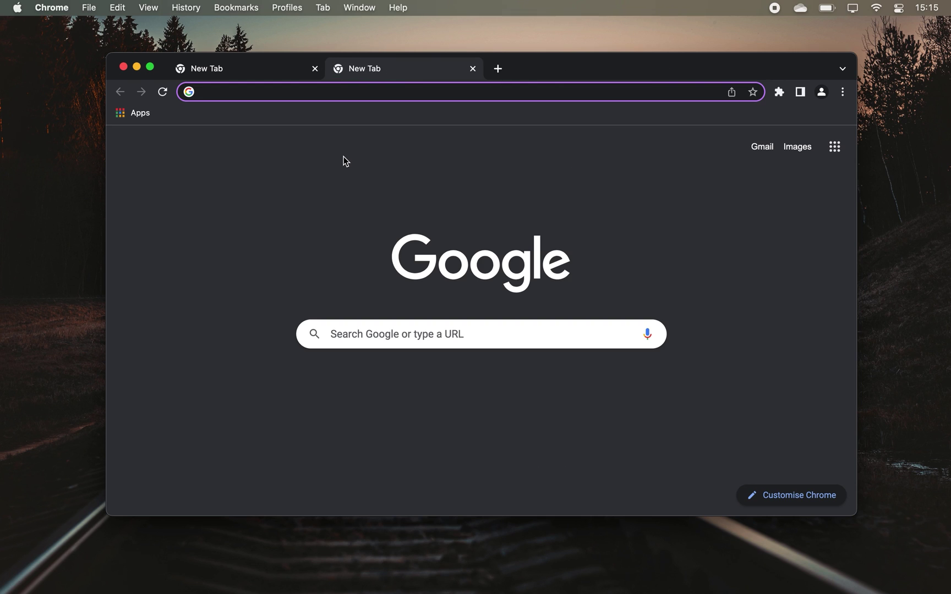
{"action": "key", "text": "super+shift+m"}
{"action": "key", "text": "Return"}
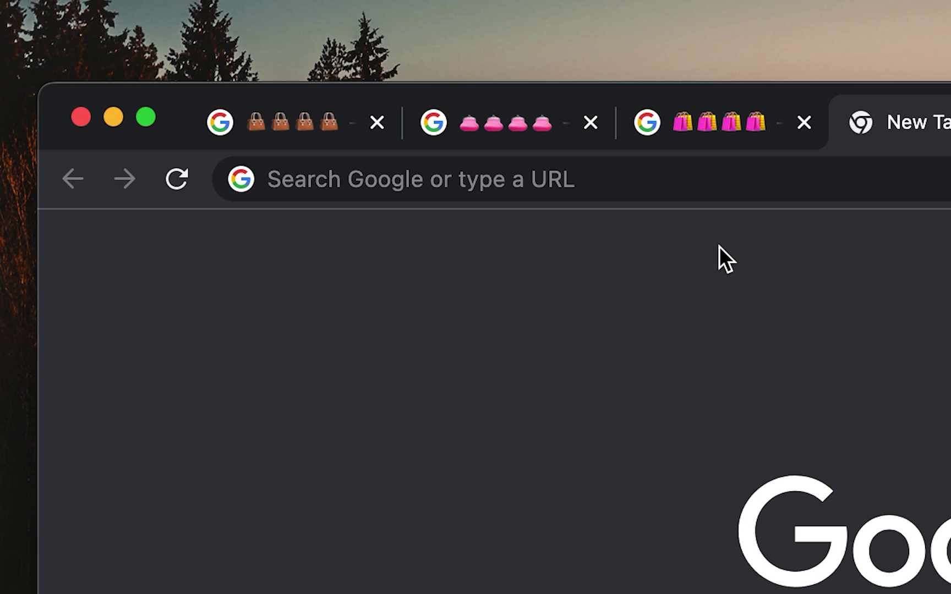
Step: Start a new tab group with the pink-emoji tab and add the shopping-bags and handbags tabs
{"action": "right_click", "coordinate": [522, 139]}
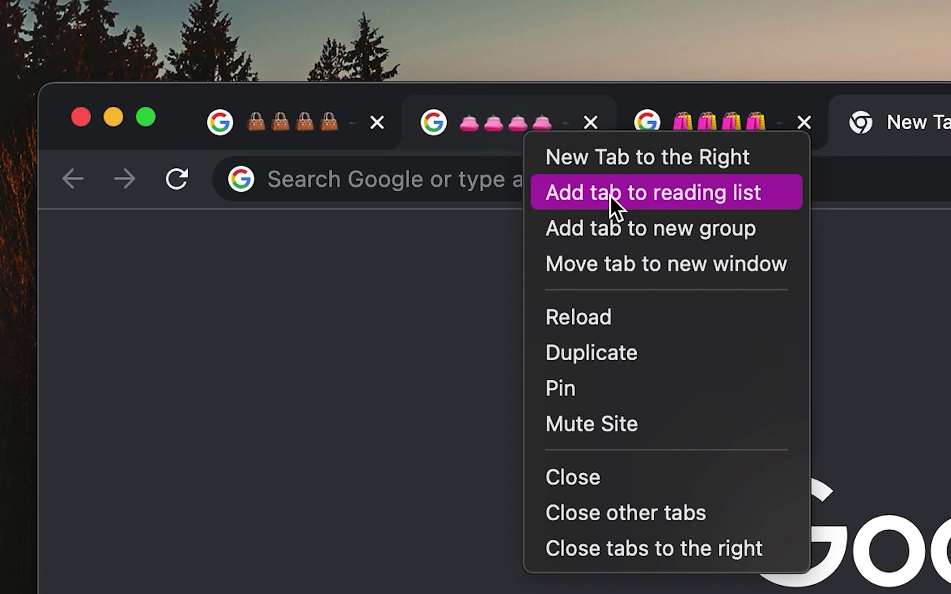
{"action": "left_click", "coordinate": [756, 226]}
{"action": "left_click", "coordinate": [723, 114]}
{"action": "left_click_drag", "start_coordinate": [724, 114], "coordinate": [656, 119]}
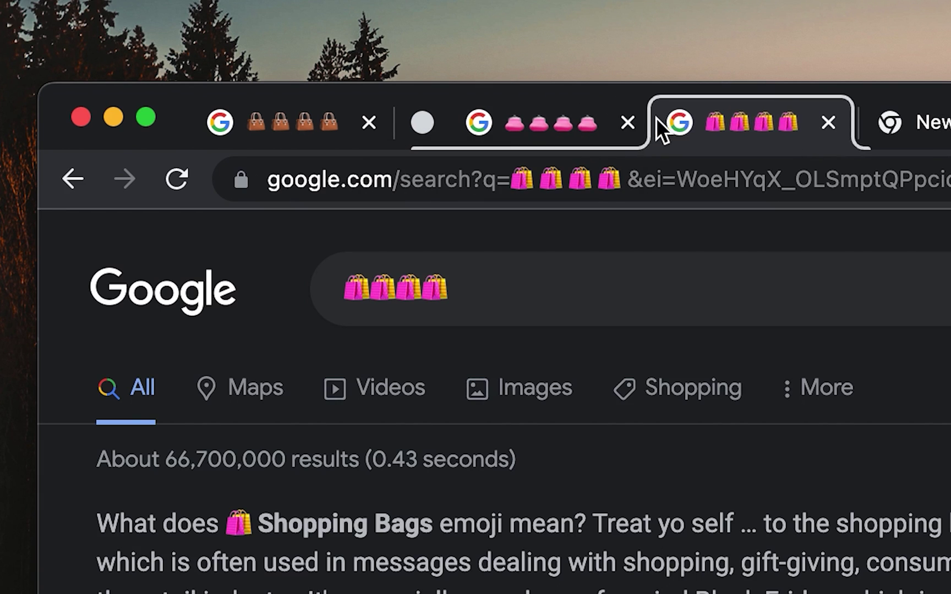
{"action": "left_click_drag", "start_coordinate": [333, 123], "coordinate": [434, 124]}
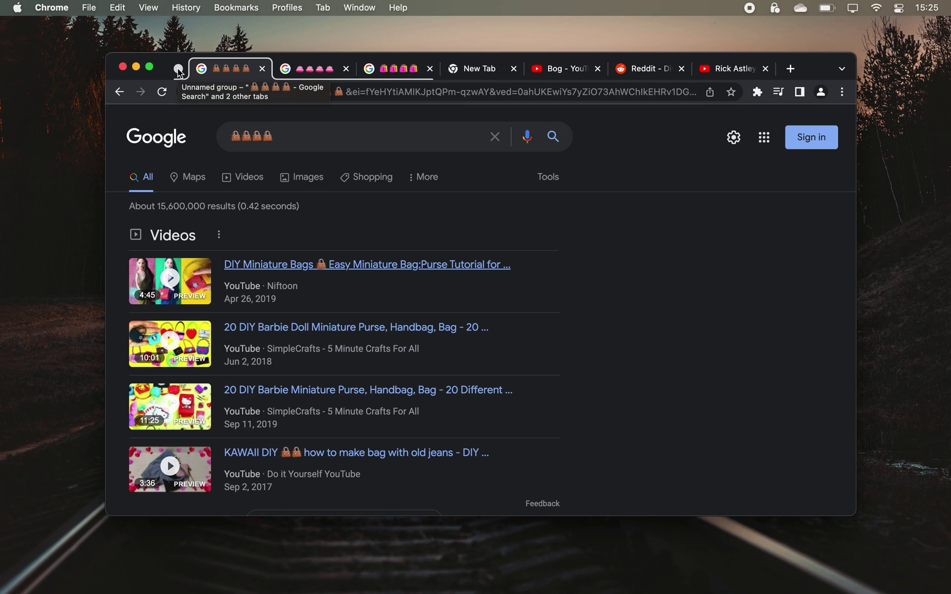
Step: Name the tab group 'shopping' and set its colour to orange
{"action": "left_click", "coordinate": [178, 69]}
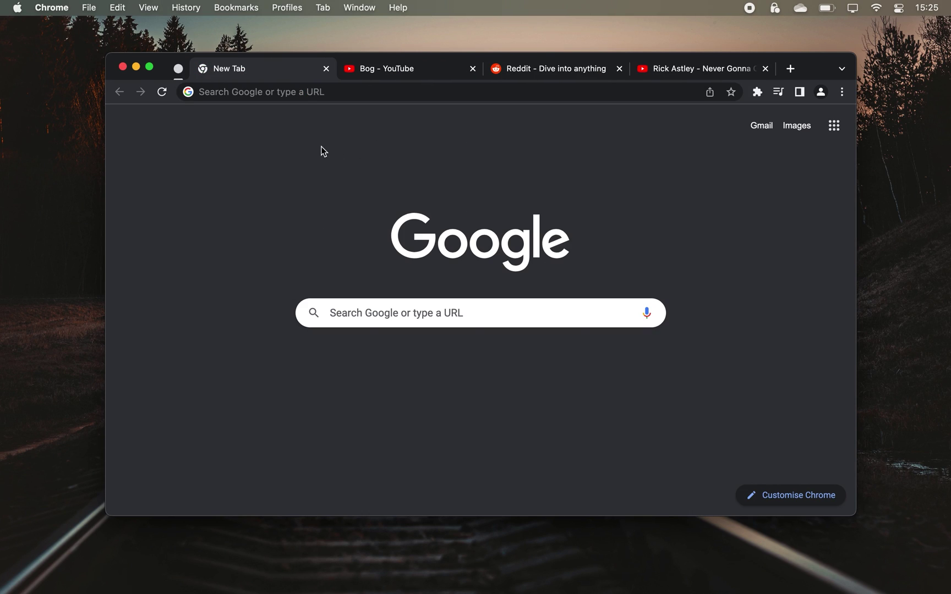
{"action": "right_click", "coordinate": [178, 69]}
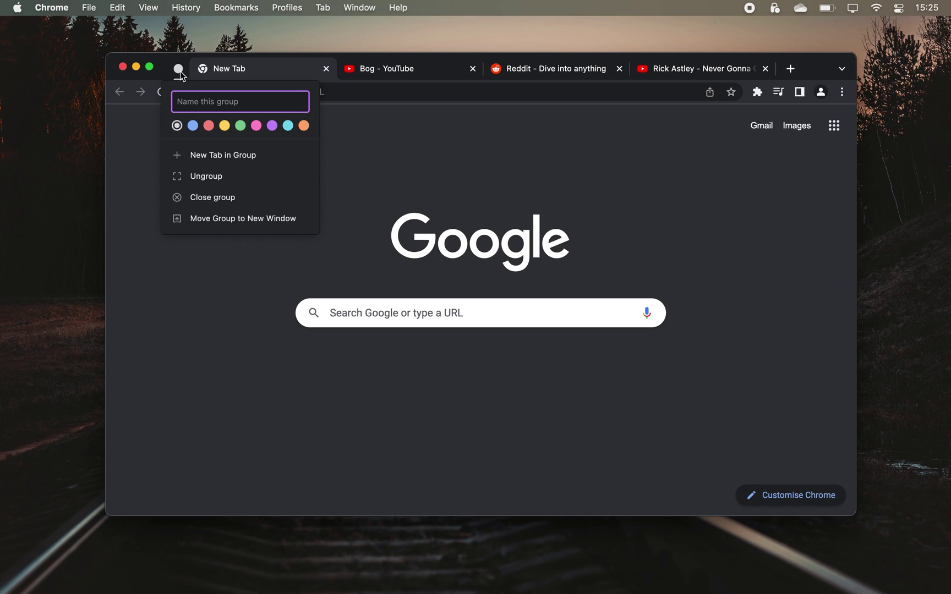
{"action": "type", "text": "shopping"}
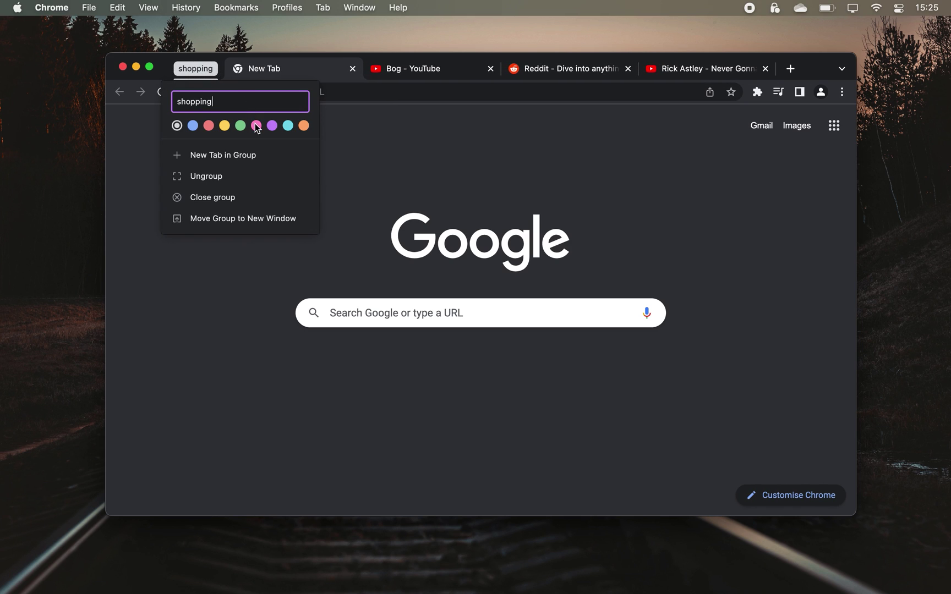
{"action": "left_click", "coordinate": [256, 126]}
{"action": "left_click", "coordinate": [272, 126]}
{"action": "left_click", "coordinate": [288, 126]}
{"action": "left_click", "coordinate": [300, 126]}
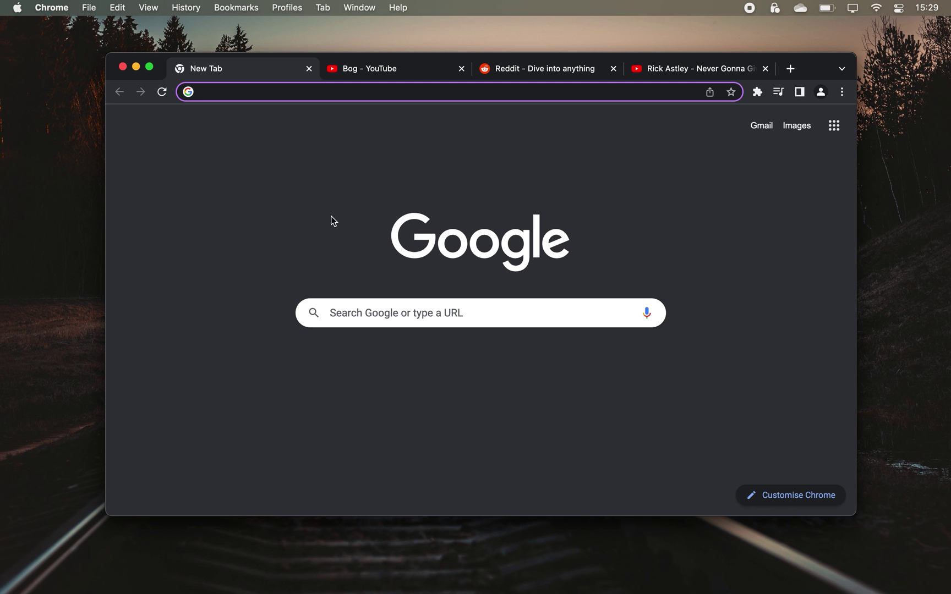
Step: After viewing the Reddit and Rick Astley tabs, pin the Bog - YouTube tab and open a new window
{"action": "left_click", "coordinate": [568, 77]}
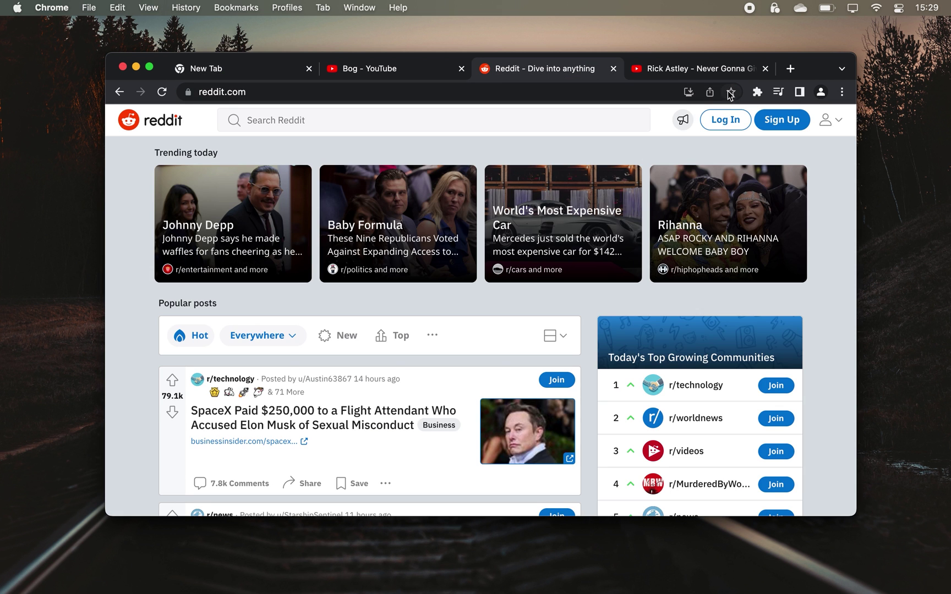
{"action": "left_click", "coordinate": [705, 76]}
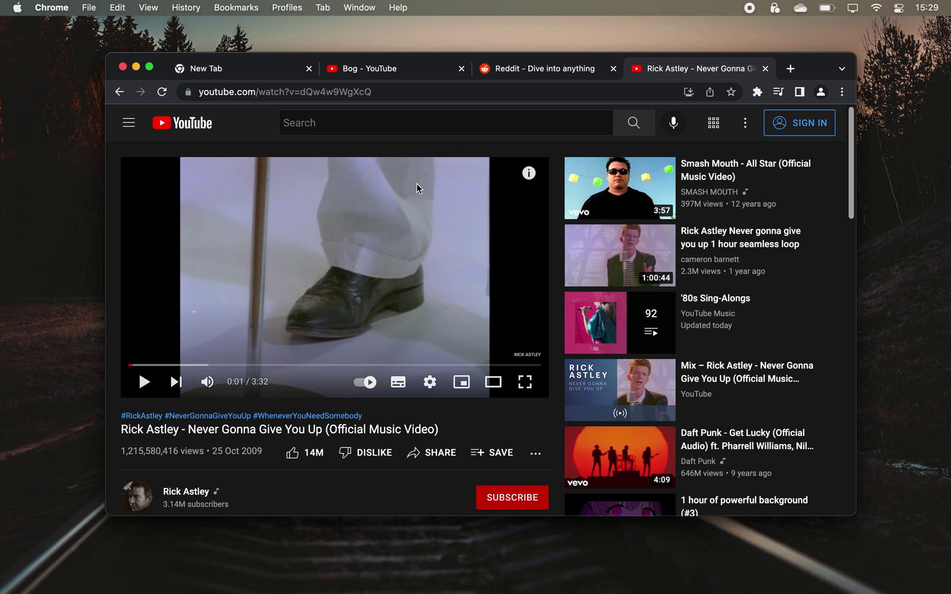
{"action": "left_click", "coordinate": [391, 77]}
{"action": "scroll", "coordinate": [393, 194], "scroll_direction": "down", "scroll_amount": 5}
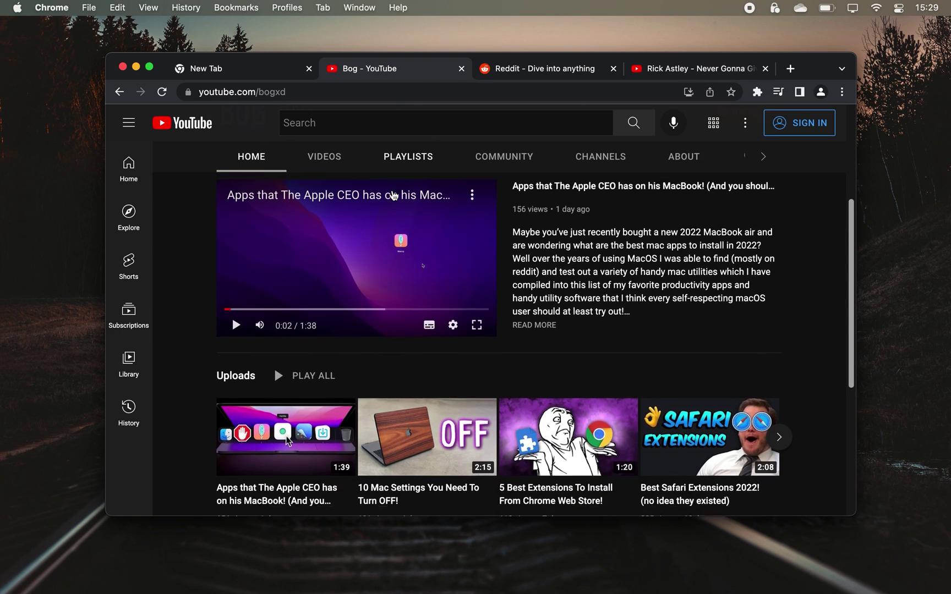
{"action": "right_click", "coordinate": [403, 74]}
{"action": "left_click", "coordinate": [432, 174]}
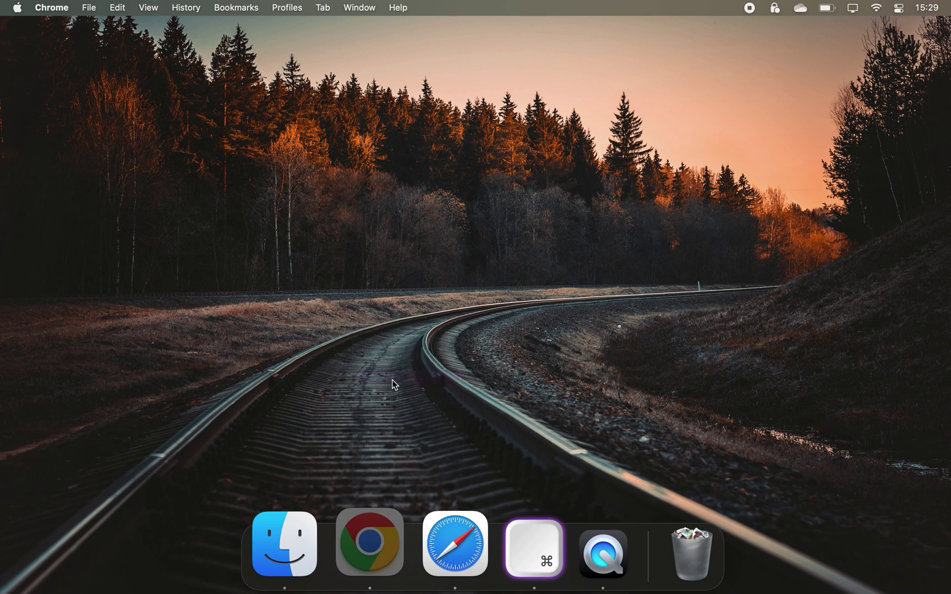
{"action": "key", "text": "super+n"}
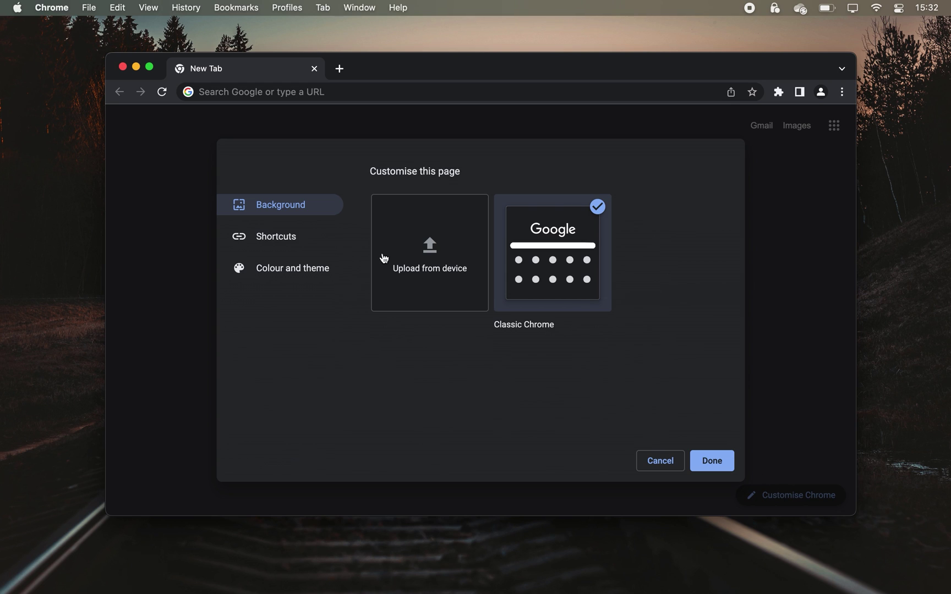
Step: Turn on Hide shortcuts and choose the slate grey theme colour in Customise Chrome
{"action": "left_click", "coordinate": [304, 245]}
{"action": "left_click", "coordinate": [699, 402]}
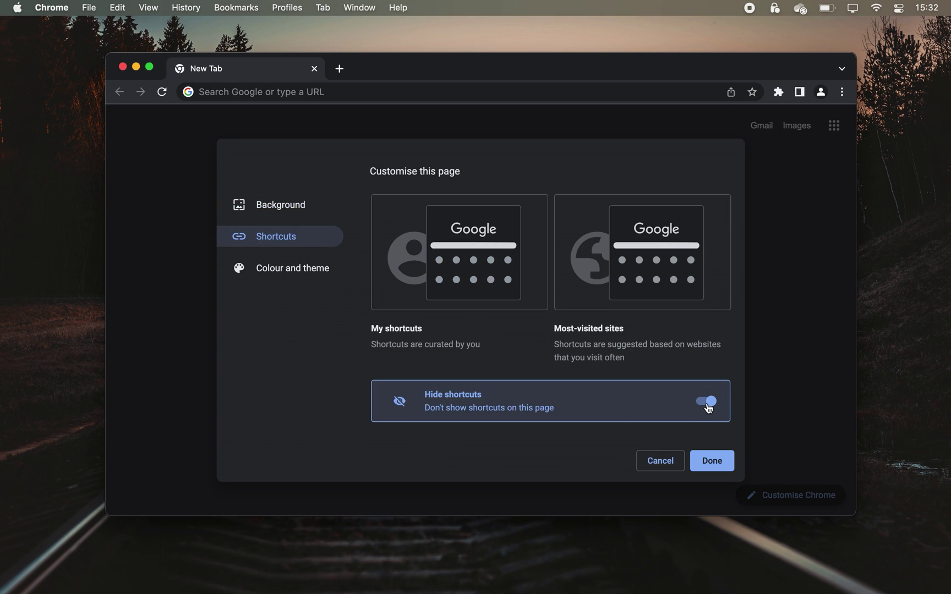
{"action": "left_click", "coordinate": [319, 268]}
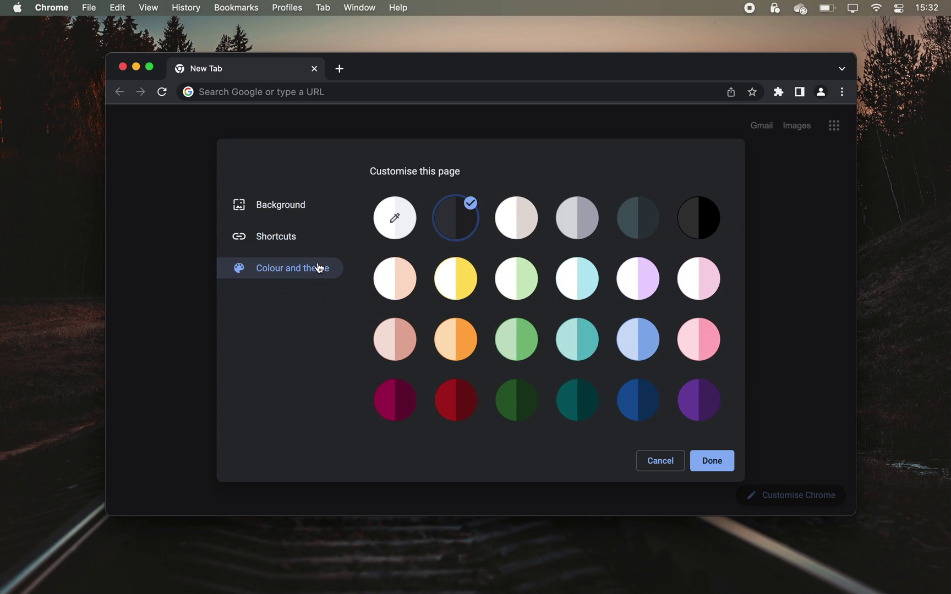
{"action": "left_click", "coordinate": [628, 232]}
{"action": "left_click", "coordinate": [712, 462]}
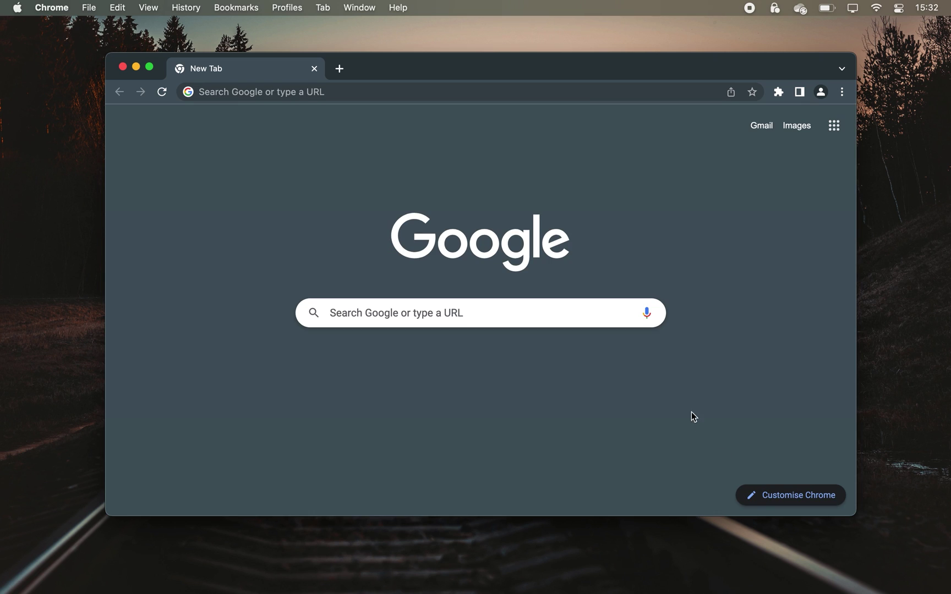
Step: Switch to Safari and show its start page customisation options
{"action": "key", "text": "super+Tab"}
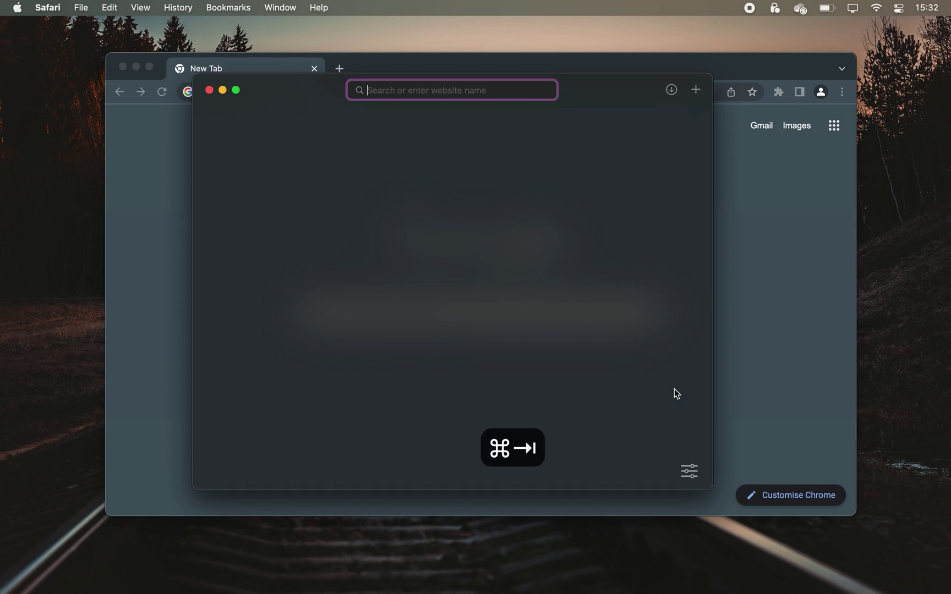
{"action": "left_click", "coordinate": [695, 473]}
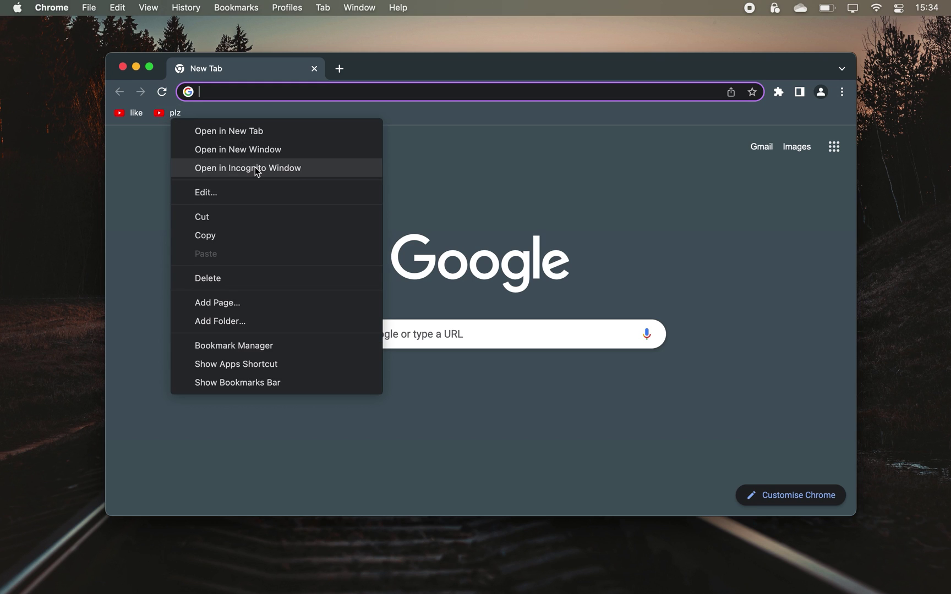
Step: Add a 'New folder' bookmarks-bar folder, move plz and like into it, and open both as tabs
{"action": "left_click", "coordinate": [232, 325]}
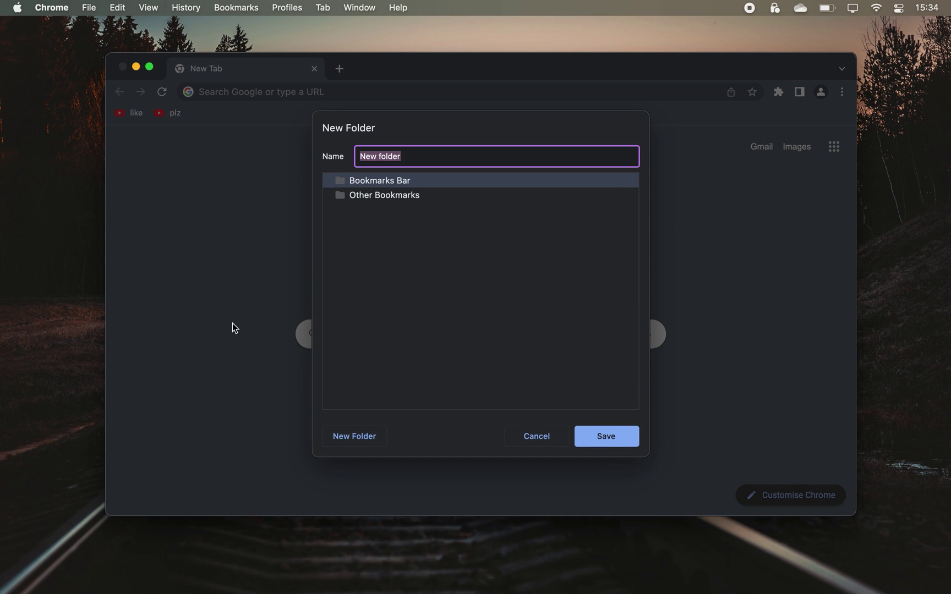
{"action": "key", "text": "Return"}
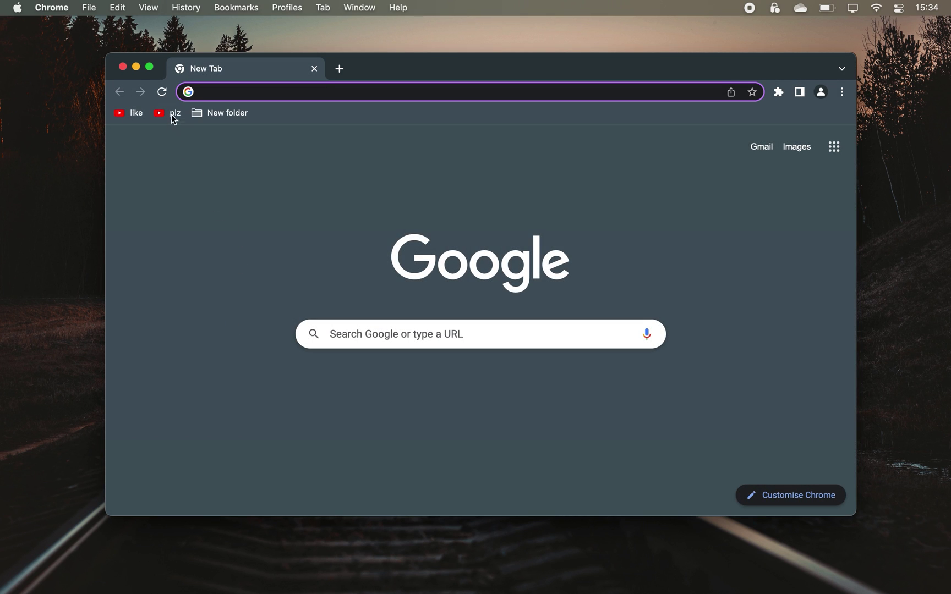
{"action": "left_click_drag", "start_coordinate": [172, 118], "coordinate": [210, 114]}
{"action": "left_click_drag", "start_coordinate": [133, 113], "coordinate": [171, 112]}
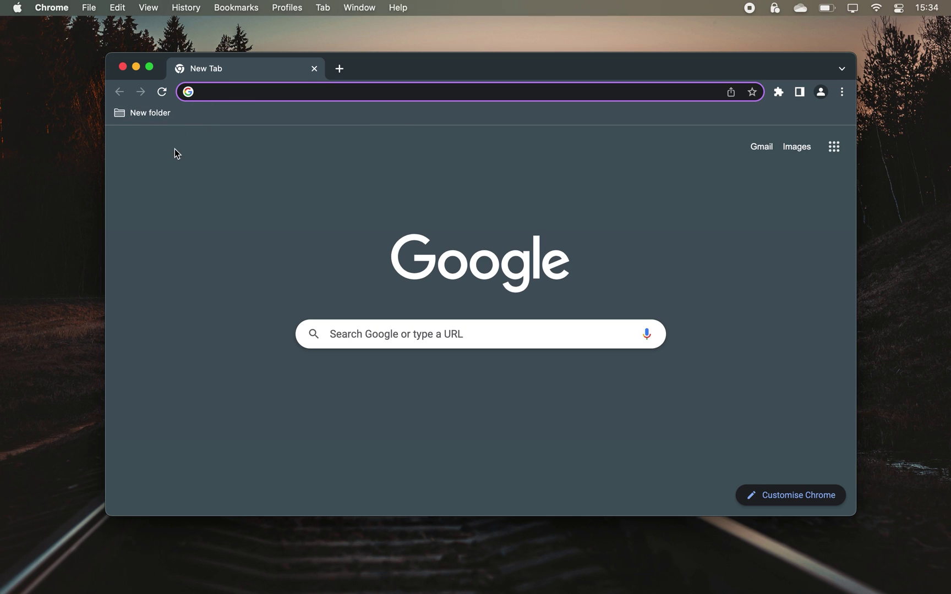
{"action": "middle_click", "coordinate": [153, 116]}
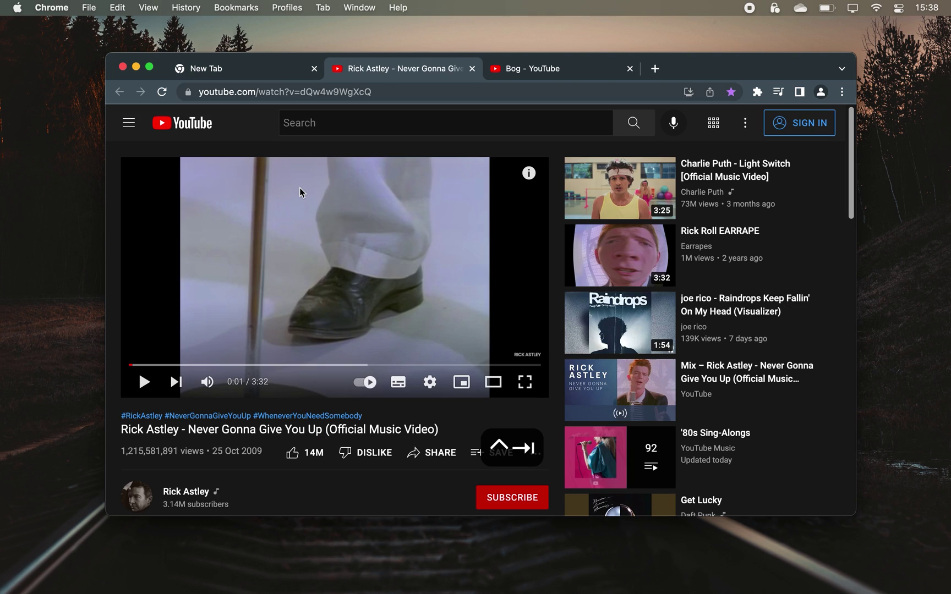
{"action": "key", "text": "ctrl+Tab"}
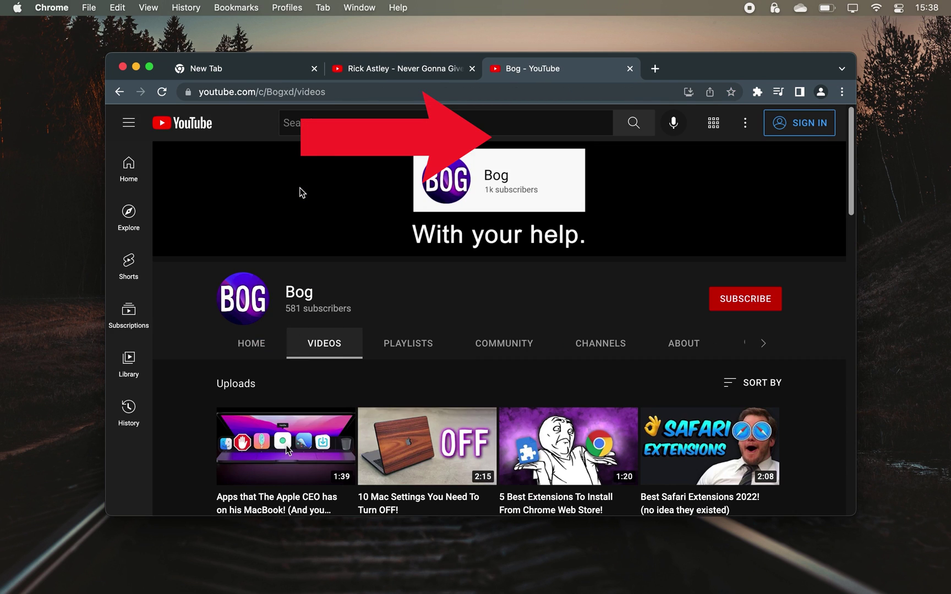
Step: Cycle through tabs, then group the pink-emoji, shopping-bags and handbag search tabs together
{"action": "key", "text": "ctrl+shift+Tab"}
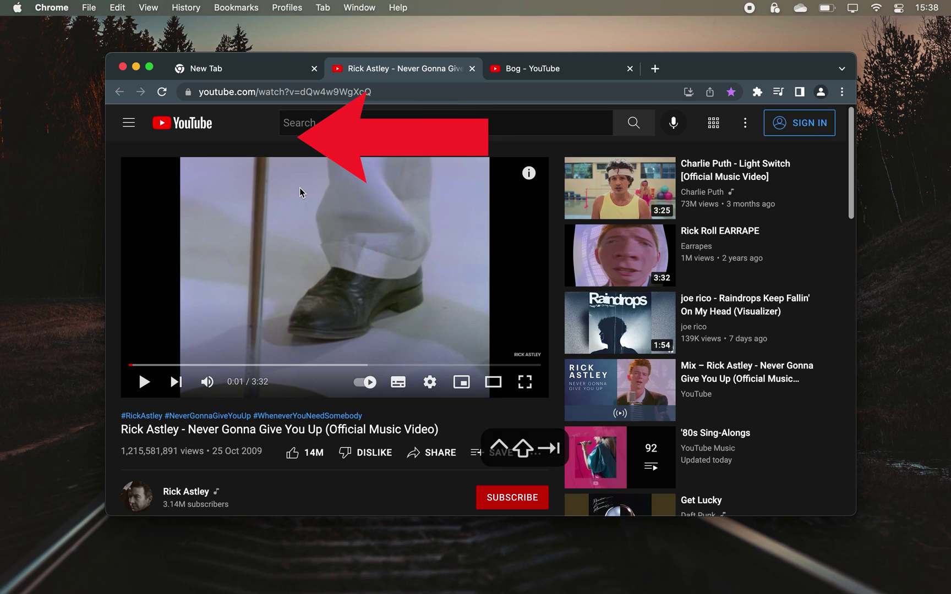
{"action": "key", "text": "ctrl+shift+Tab"}
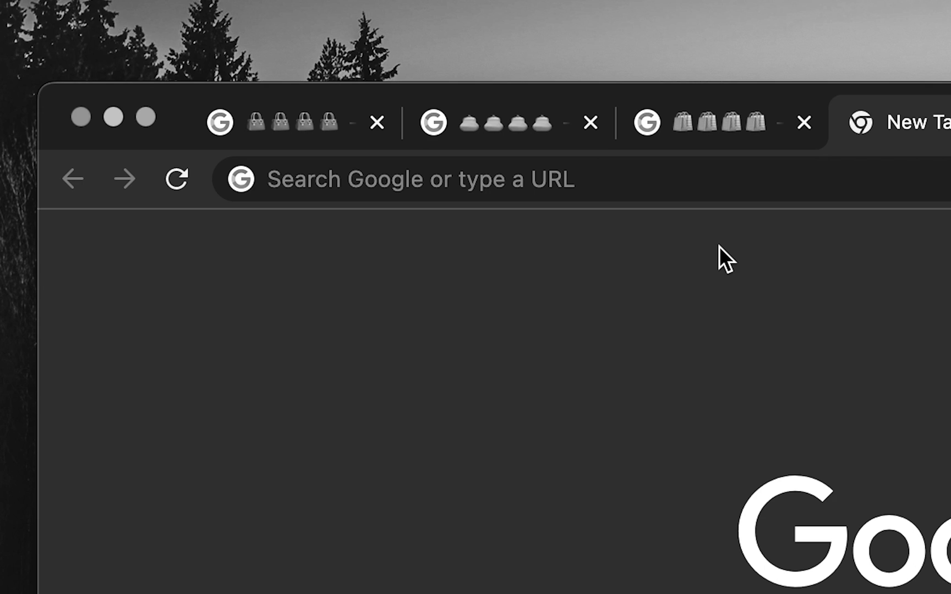
{"action": "right_click", "coordinate": [522, 139]}
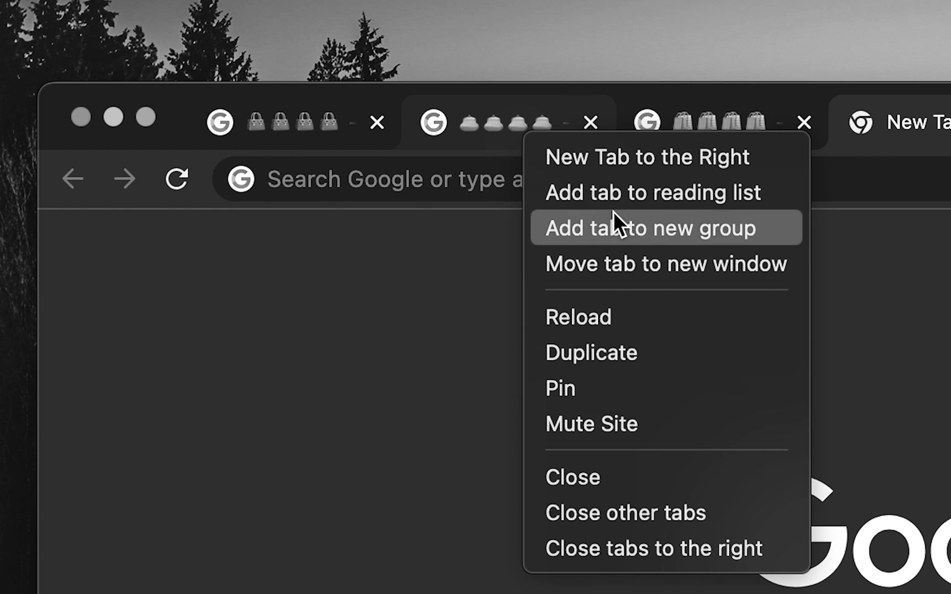
{"action": "left_click", "coordinate": [756, 226]}
{"action": "left_click_drag", "start_coordinate": [724, 115], "coordinate": [652, 115]}
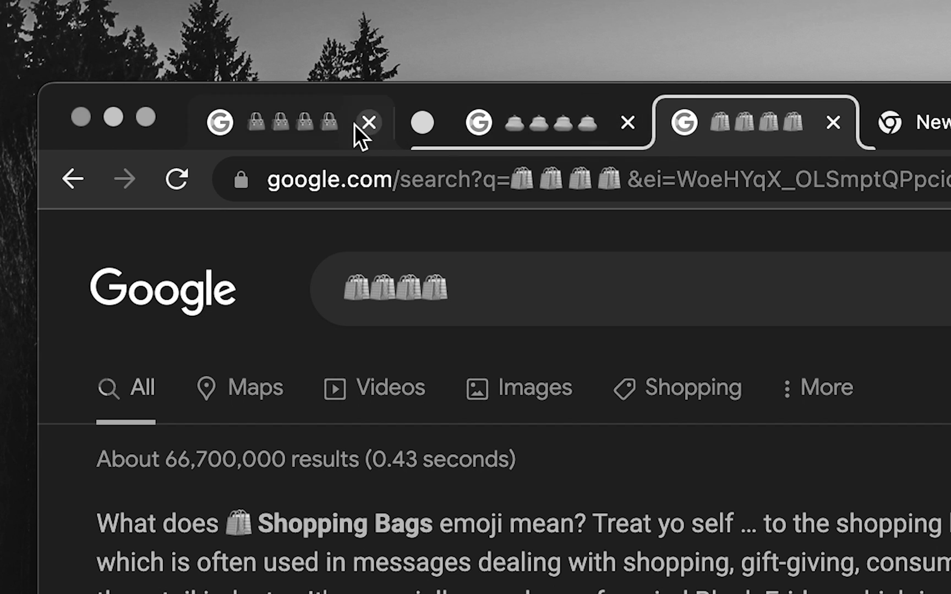
{"action": "left_click_drag", "start_coordinate": [354, 124], "coordinate": [433, 123]}
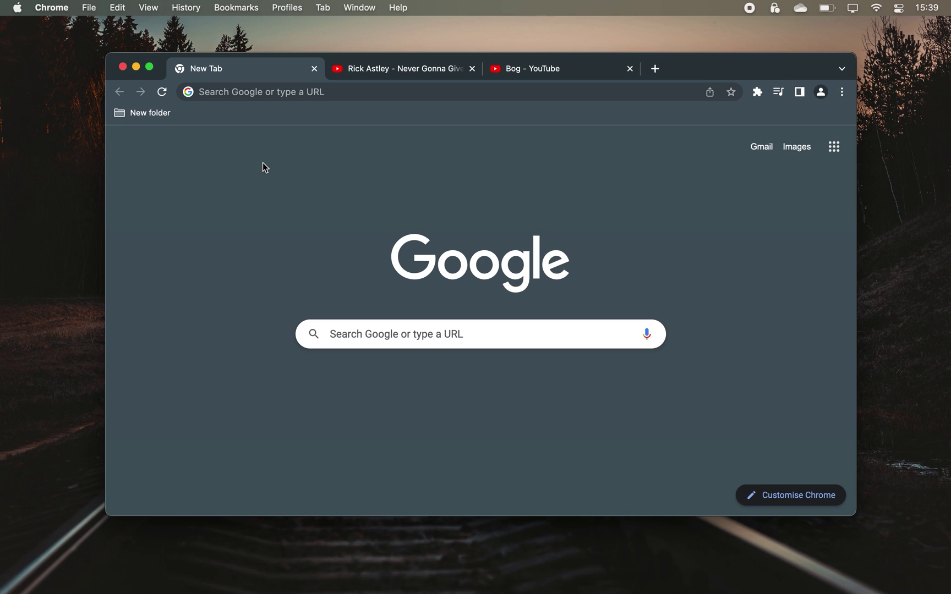
Step: Open a new window with Cmd+N and an Incognito window, highlight its no-save notice, then close it
{"action": "key", "text": "super+n"}
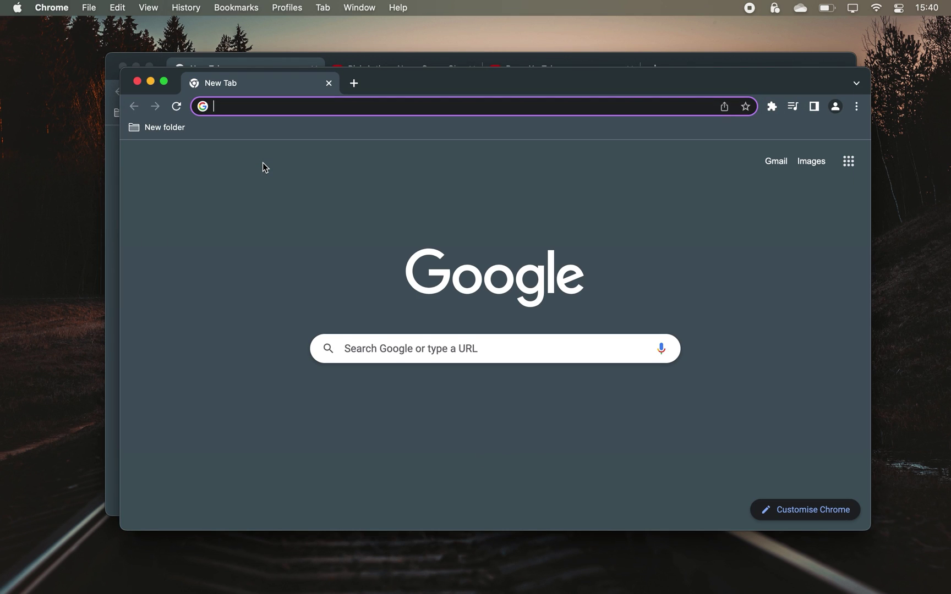
{"action": "key", "text": "super+shift+n"}
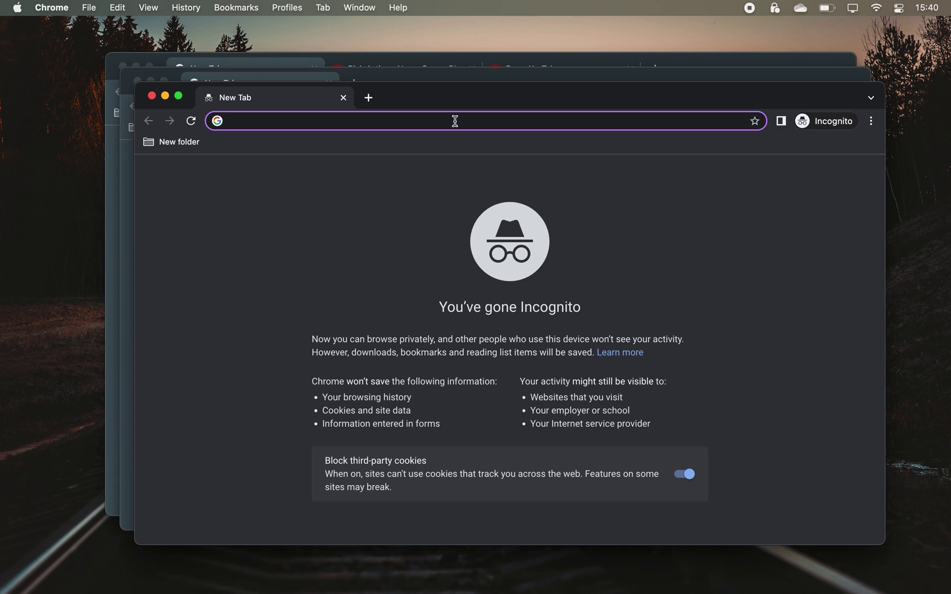
{"action": "left_click_drag", "start_coordinate": [322, 393], "coordinate": [424, 441]}
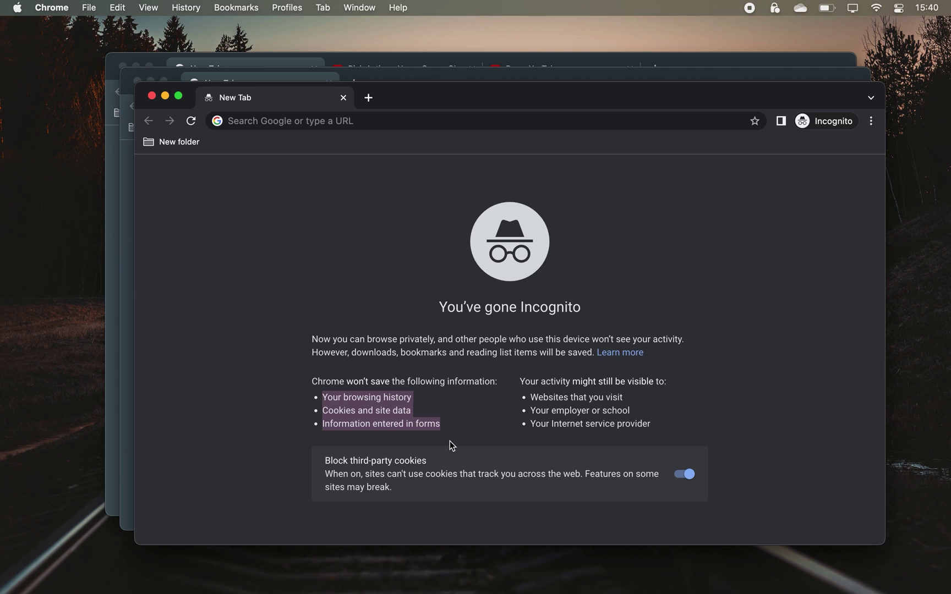
{"action": "key", "text": "super+w"}
Step: Close the Rick Astley tab, restore it with Shift+Cmd+T, and pause the video
{"action": "left_click", "coordinate": [472, 69]}
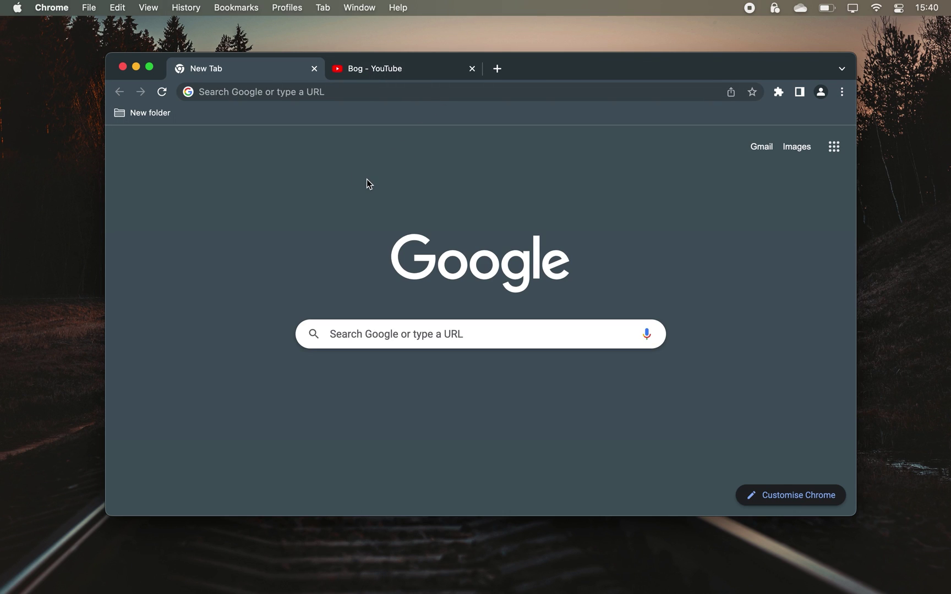
{"action": "key", "text": "super+shift+t"}
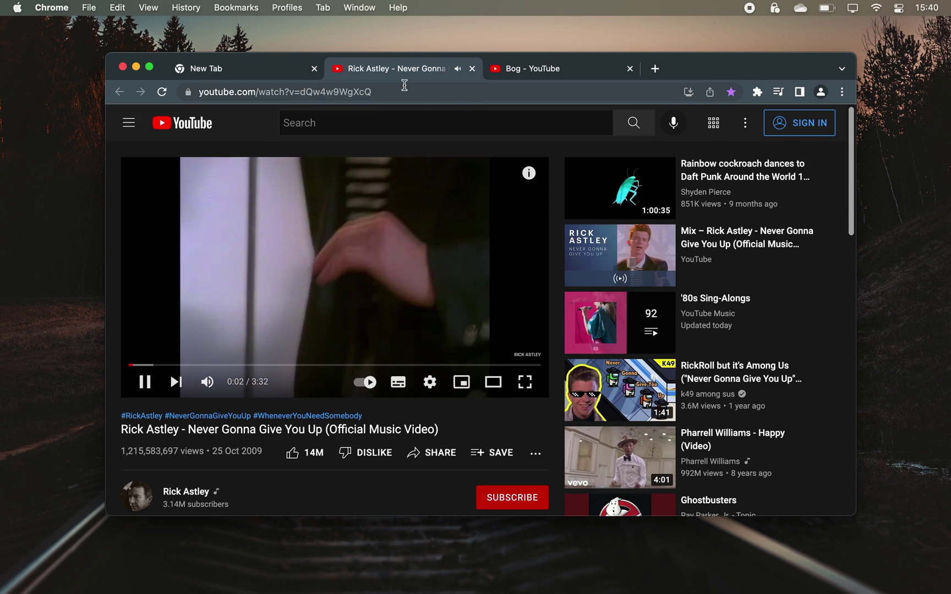
{"action": "left_click", "coordinate": [373, 192]}
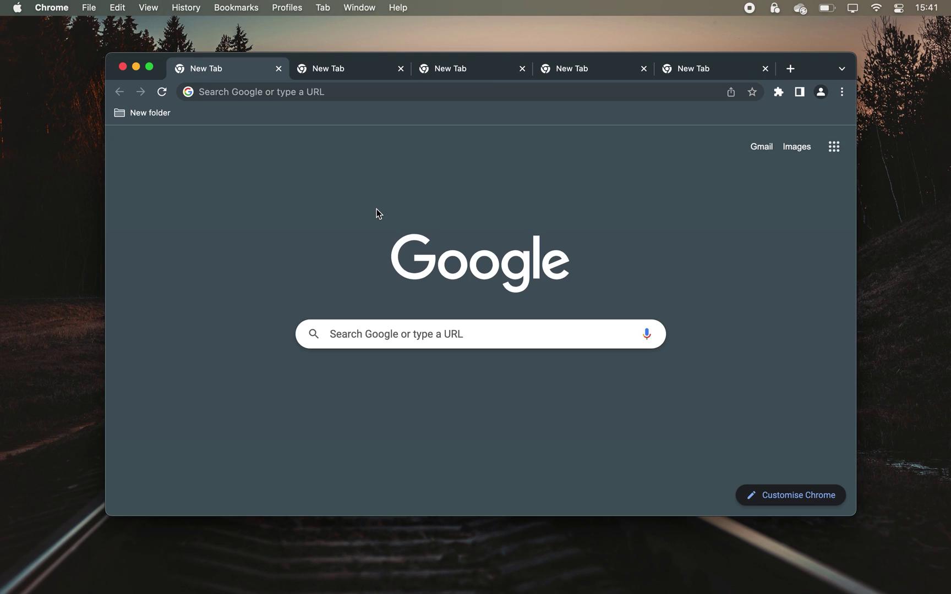
Step: Switch to tabs 2, 5, 3, 1 and 2 with Cmd+number, then close the window
{"action": "key", "text": "super+2"}
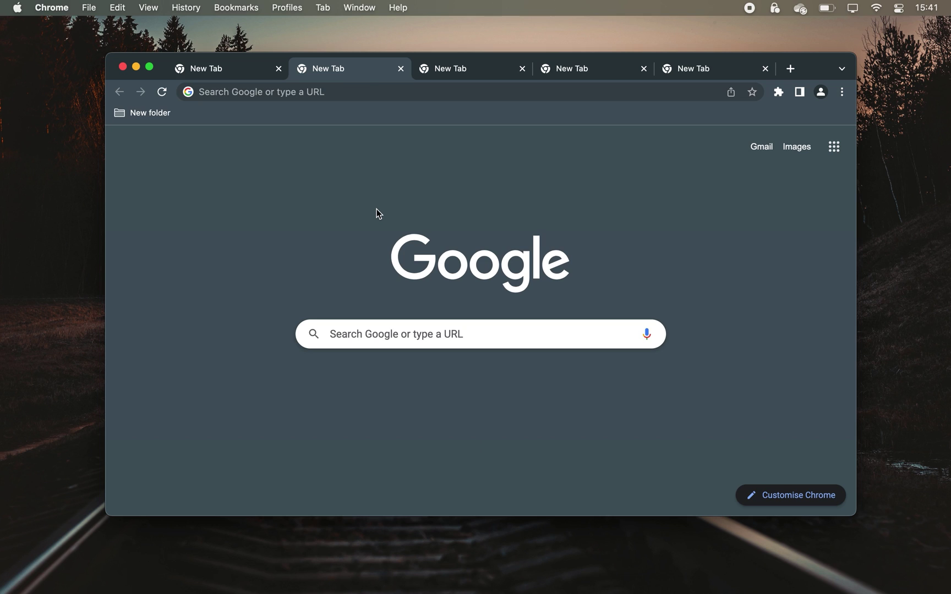
{"action": "key", "text": "super+5"}
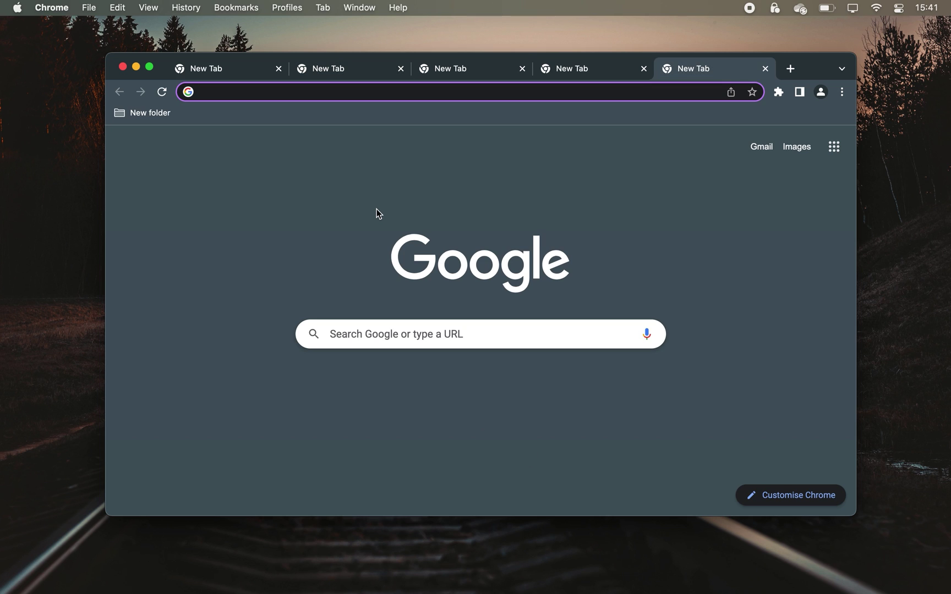
{"action": "key", "text": "super+3"}
{"action": "key", "text": "super+1"}
{"action": "key", "text": "super+2"}
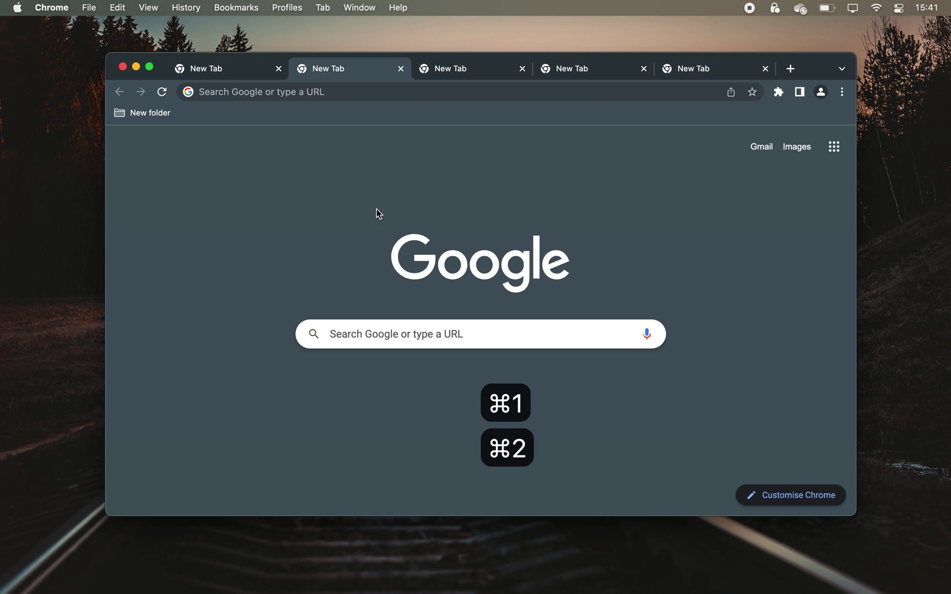
{"action": "left_click", "coordinate": [123, 67]}
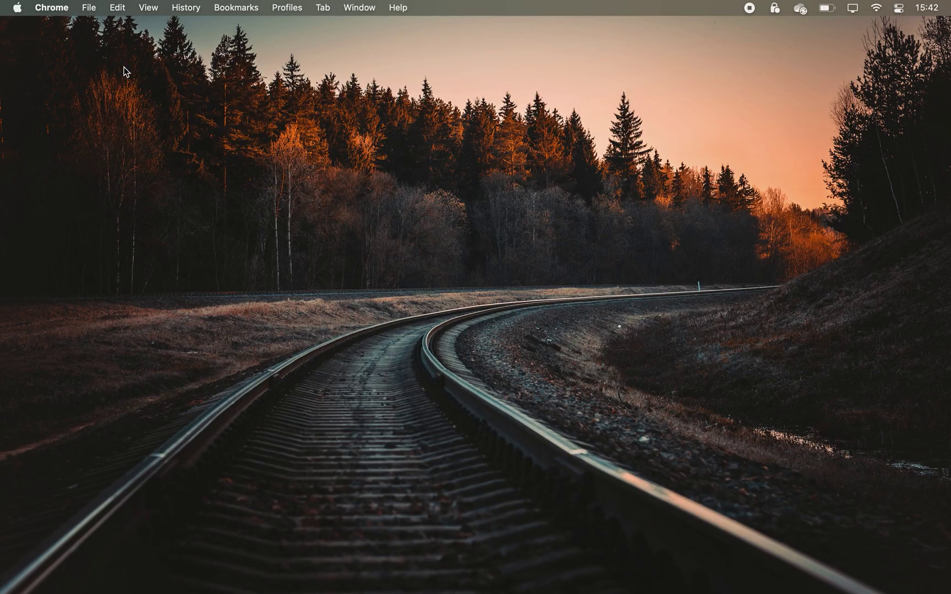